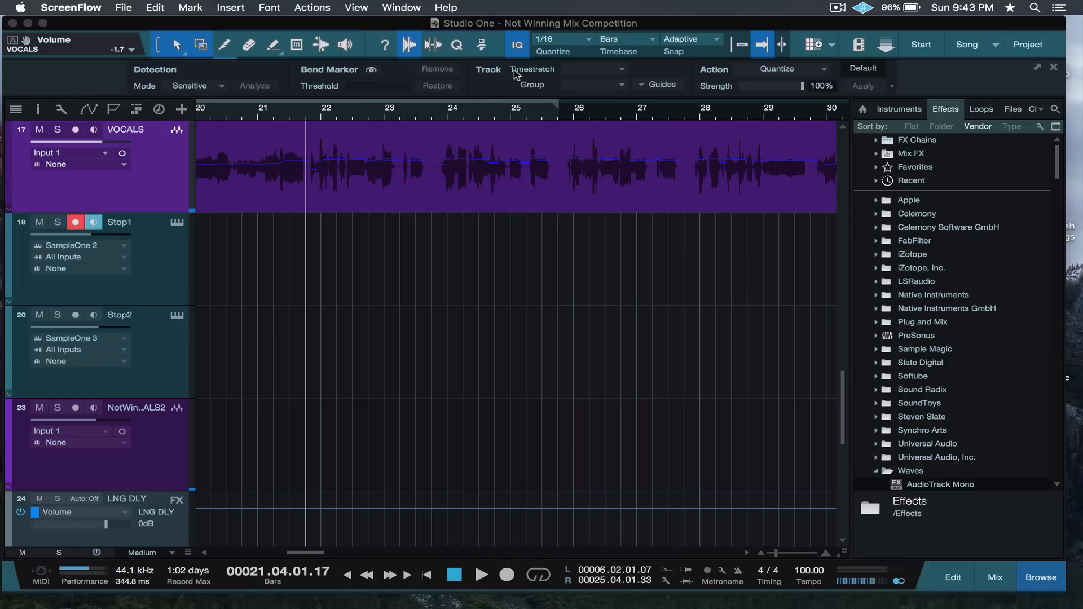
Play the full mix from about bar 23 with the lower tracks in view, and stop playback.
left_click(403, 230)
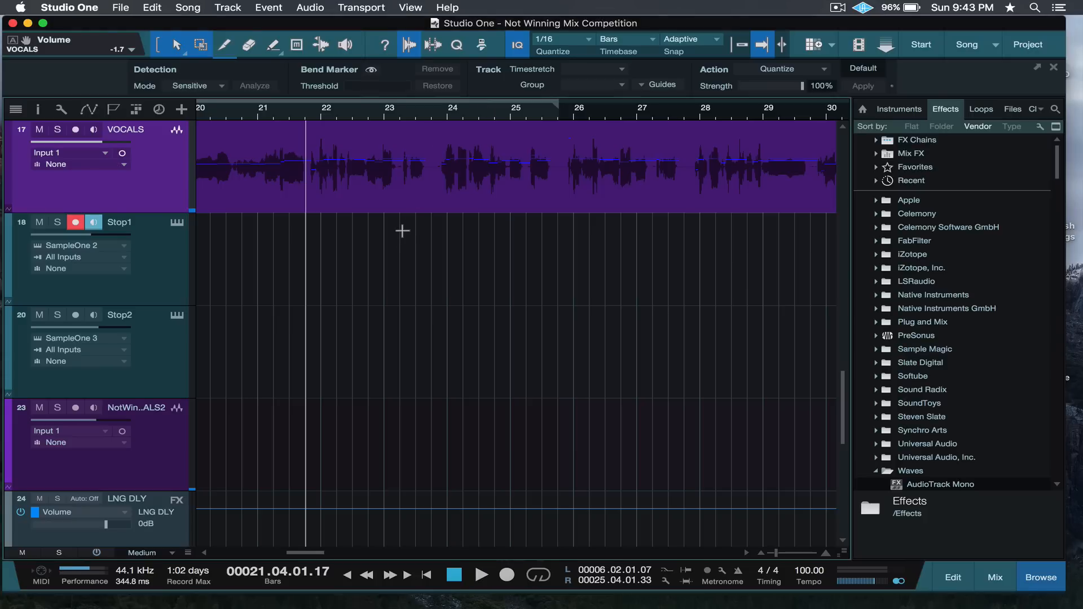
left_click(403, 231)
key("shift+w")
key("shift+w")
key("shift+w")
key("shift+w")
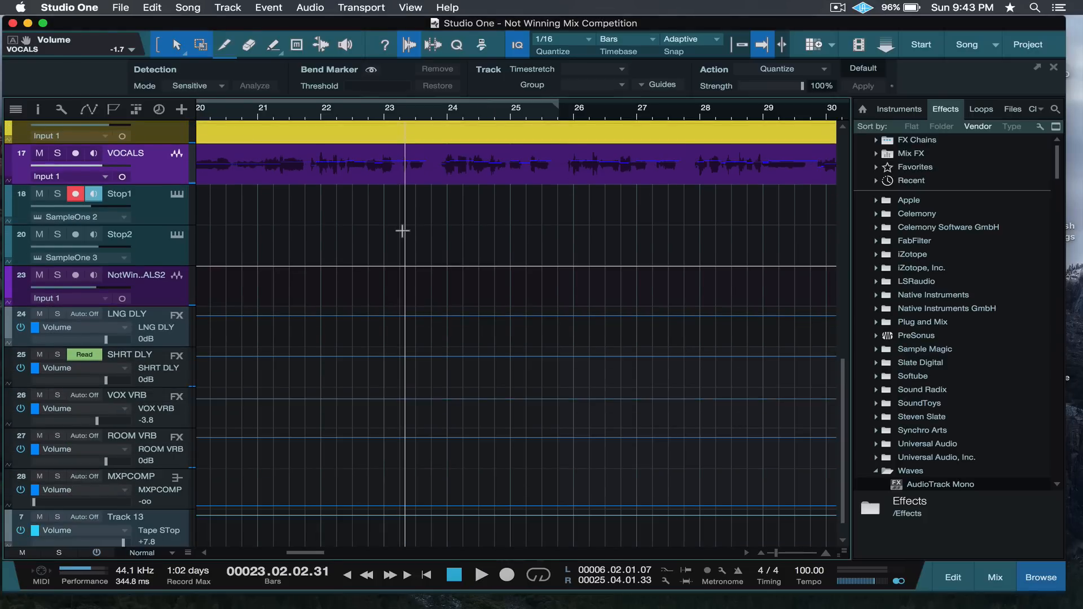
scroll(404, 231, "up", 5)
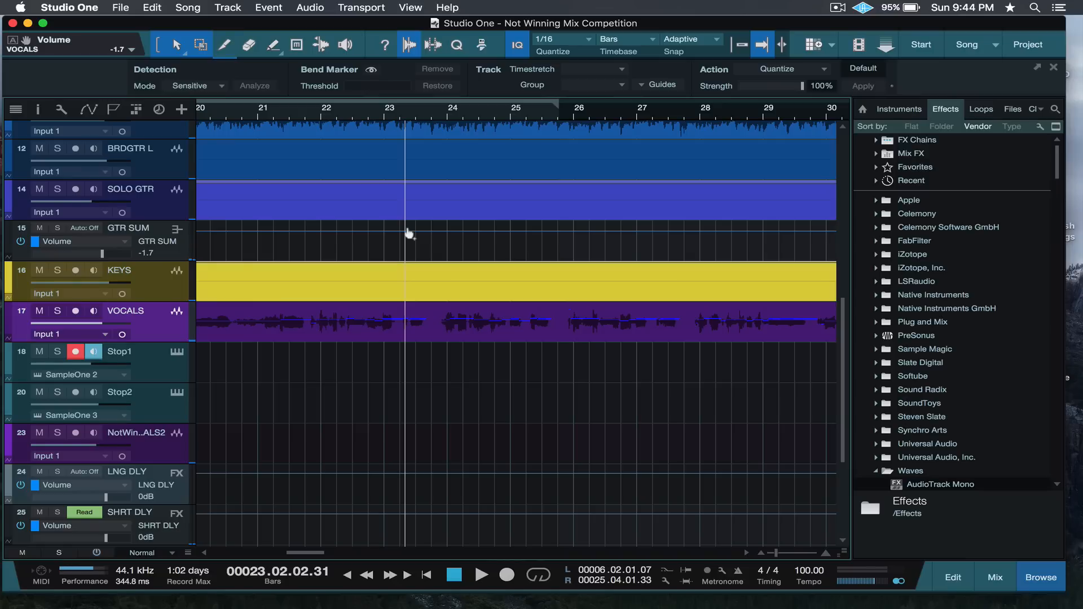
left_click(410, 231)
key("space")
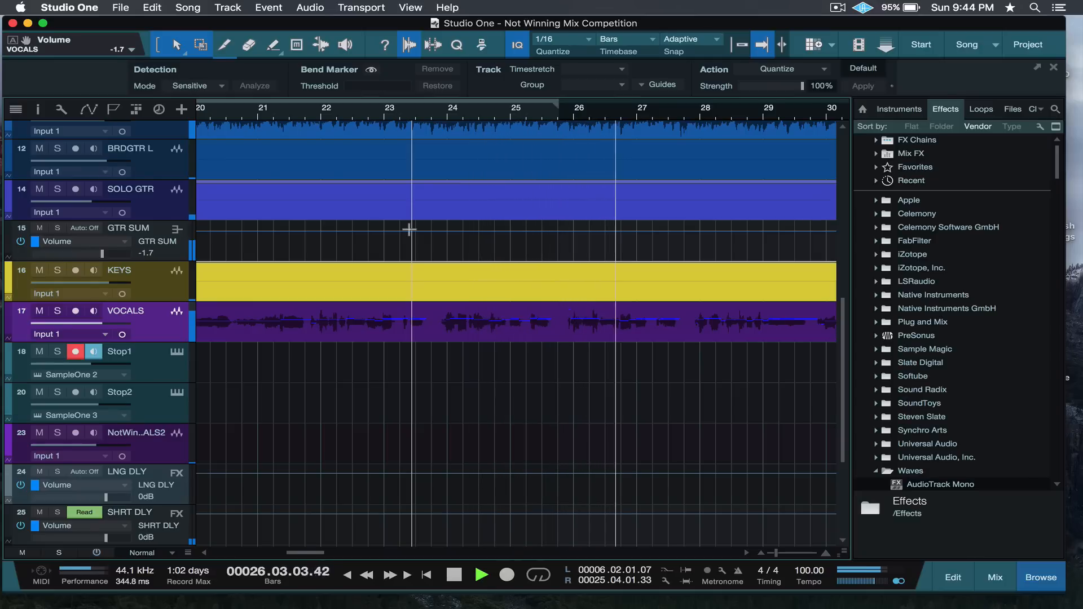
key("w")
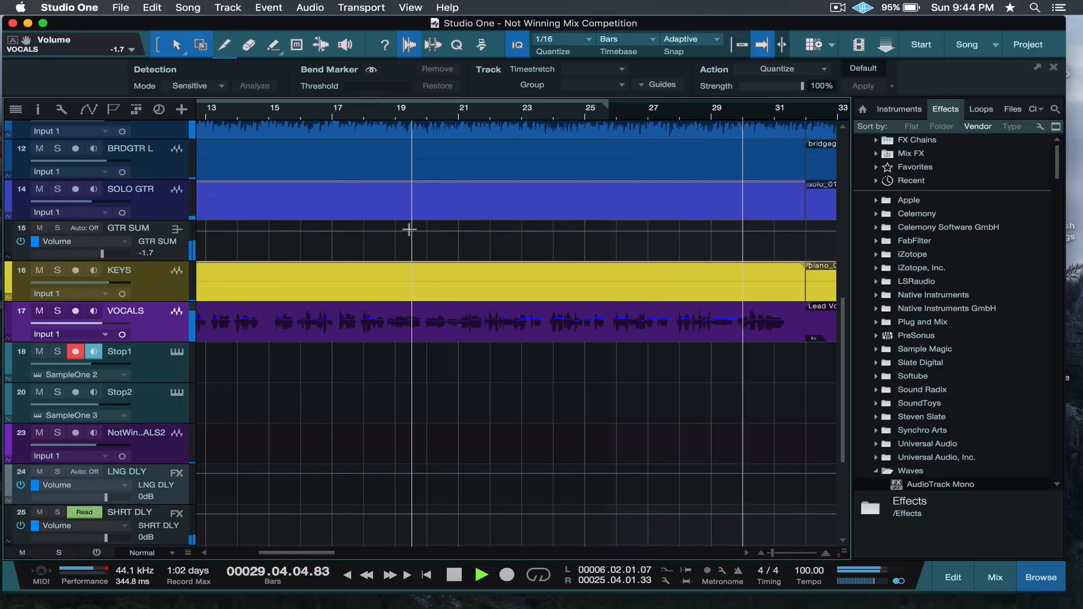
key("space")
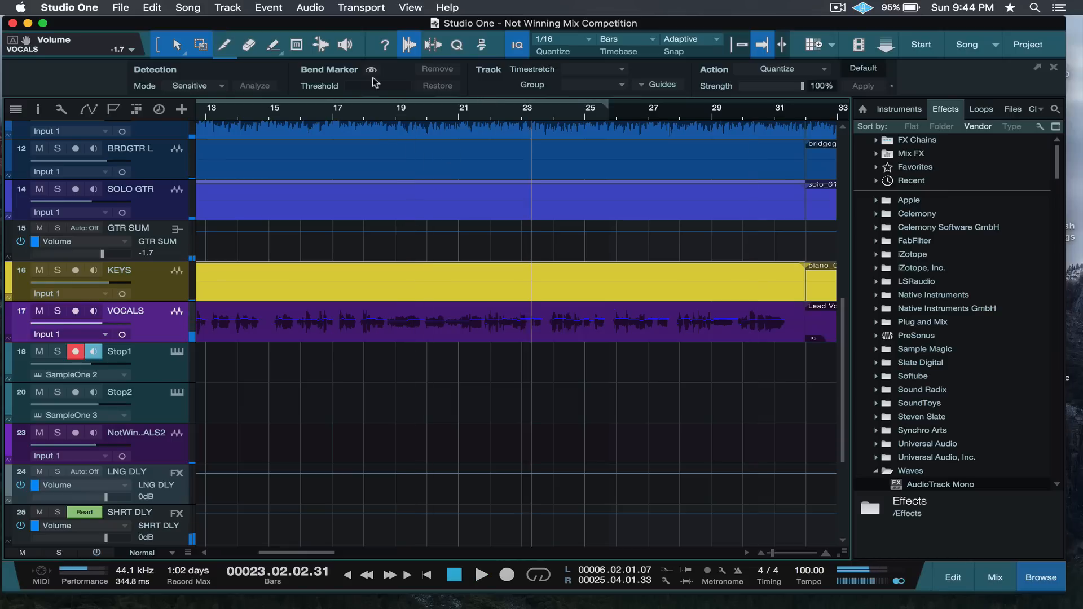
Set the audio device block size to 1024 samples in the audio setup preferences.
left_click(69, 8)
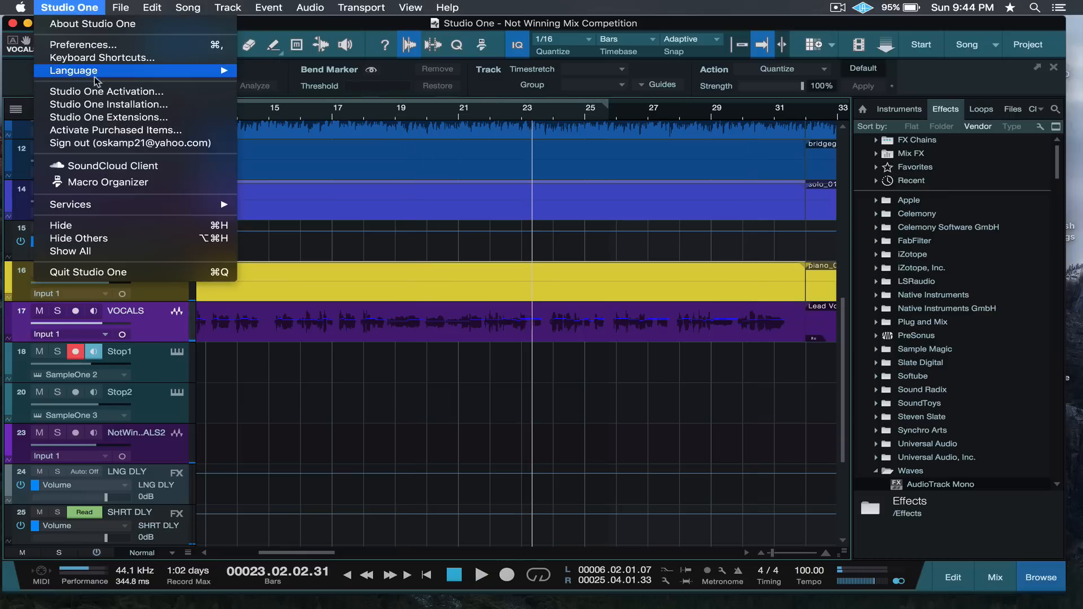
left_click(113, 48)
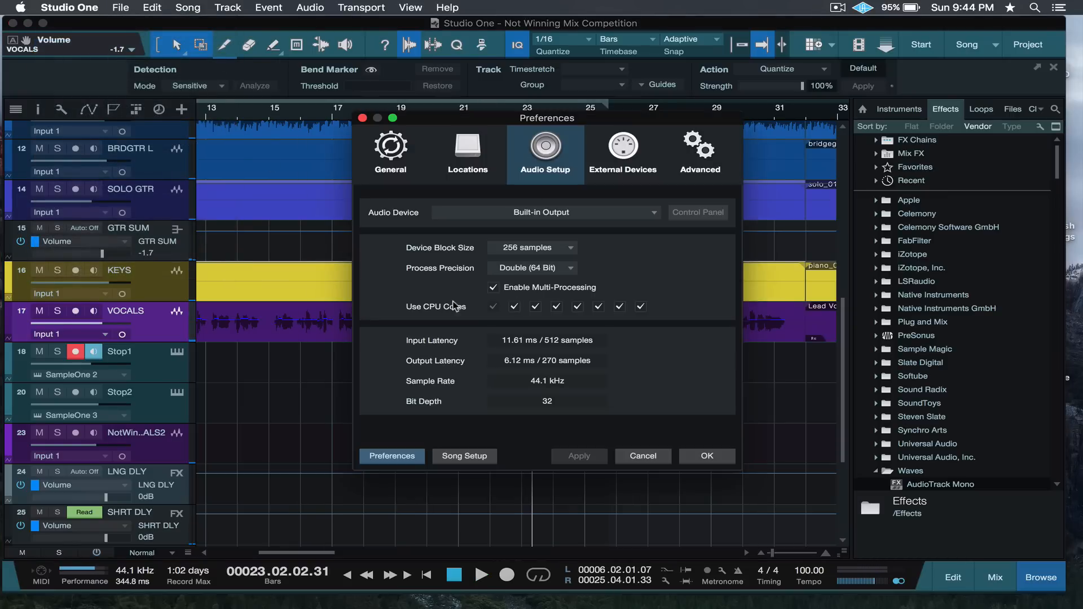
left_click(549, 248)
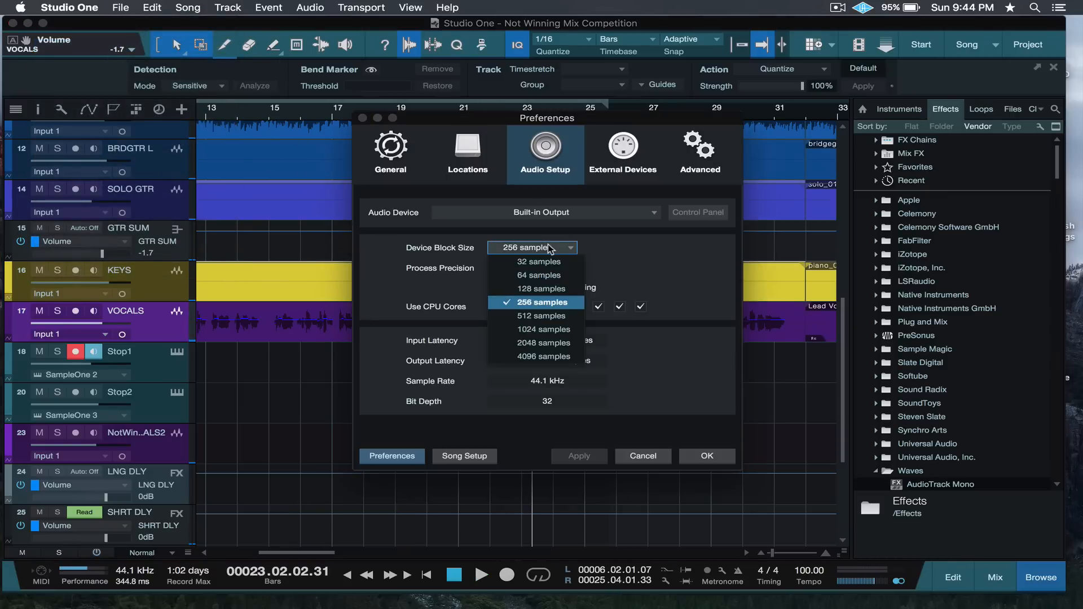
left_click(558, 330)
left_click(696, 463)
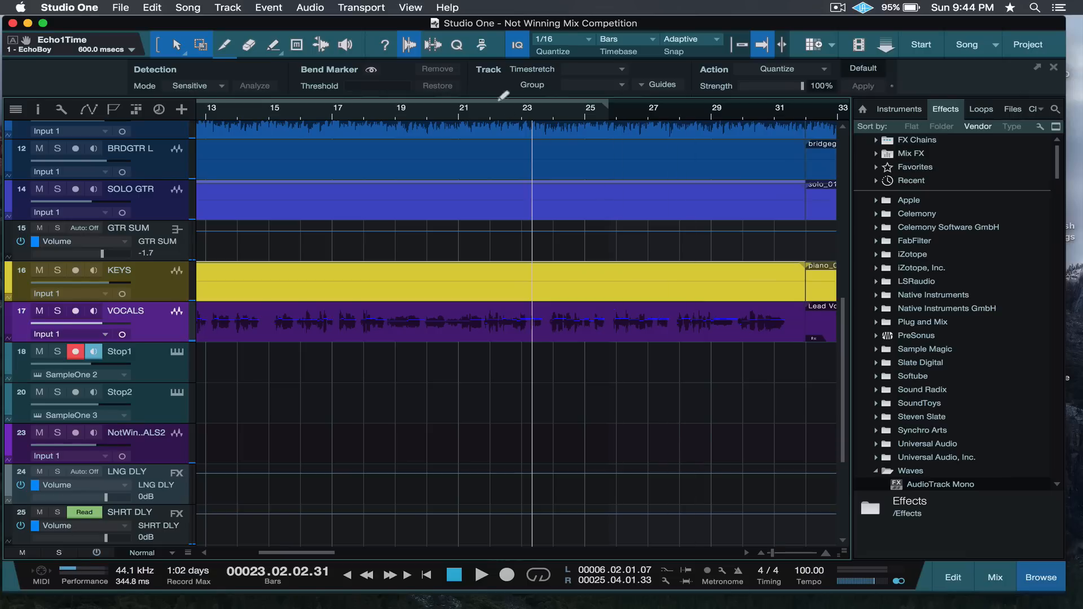
Play the full mix from about bar 21 past bar 35, and stop playback.
left_click(471, 117)
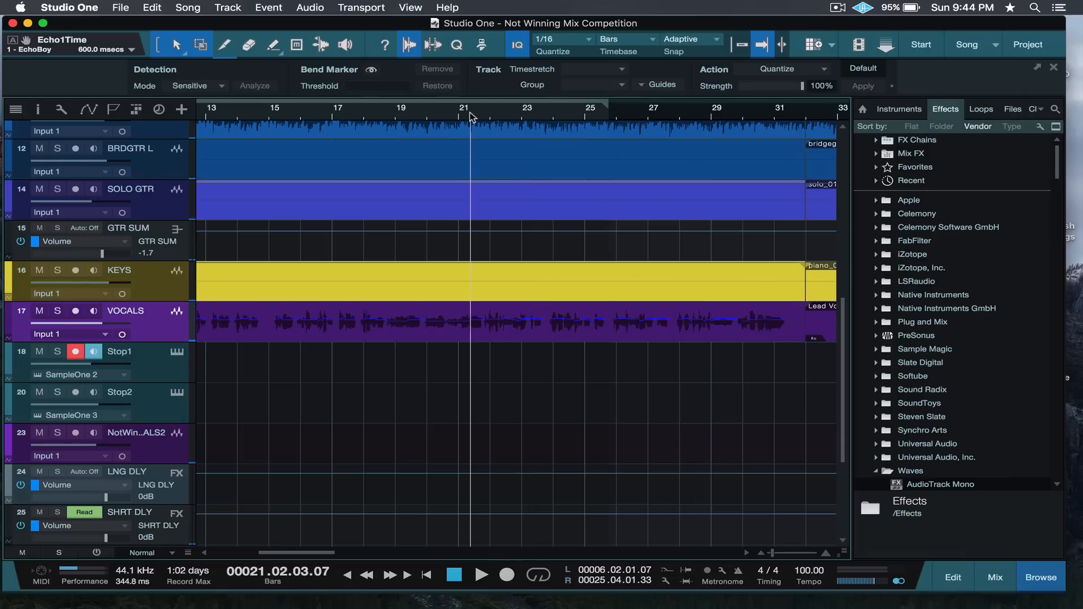
key("space")
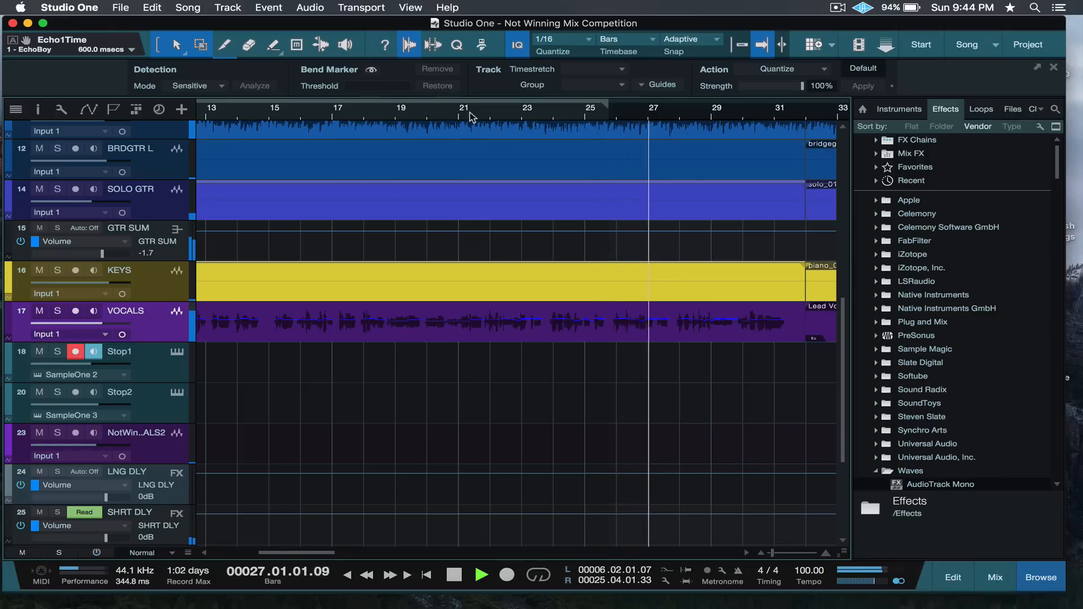
key("w")
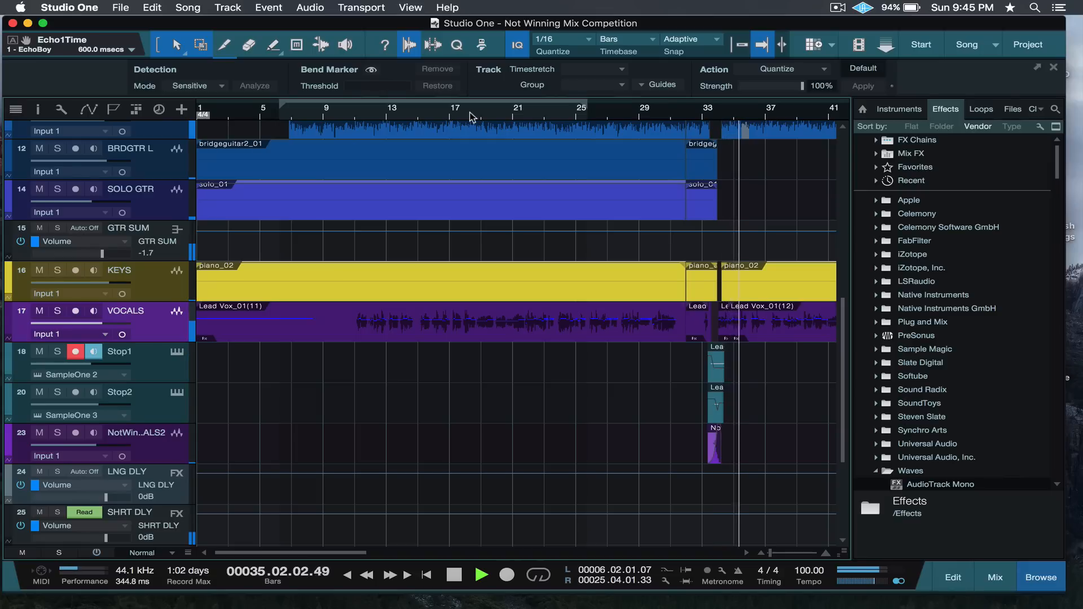
key("space")
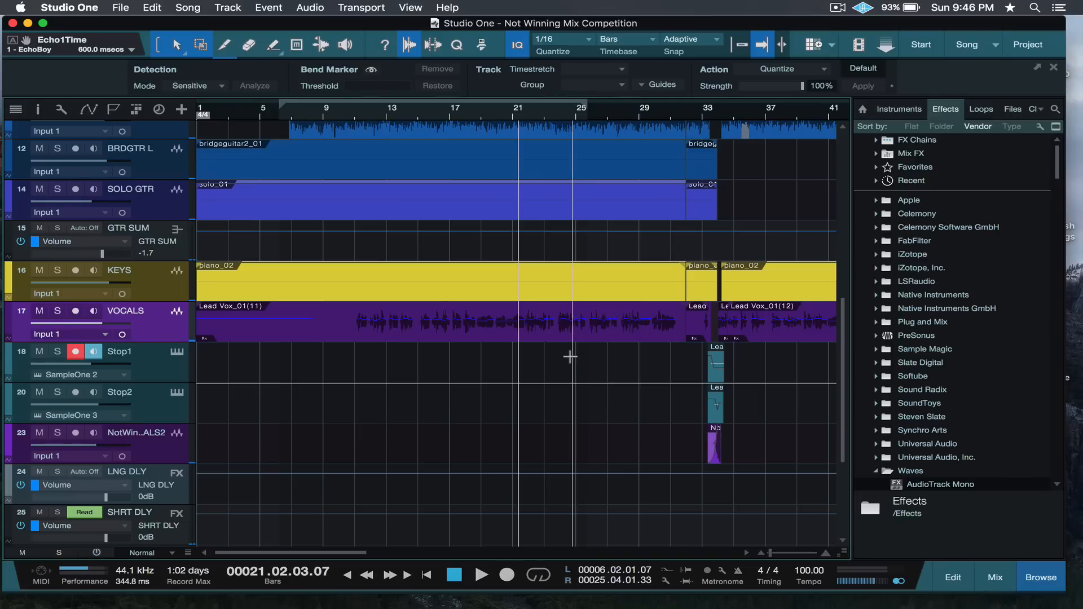
Solo the VOCALS track and listen to it from about bar 21.
key("e")
scroll(569, 356, "right", 2)
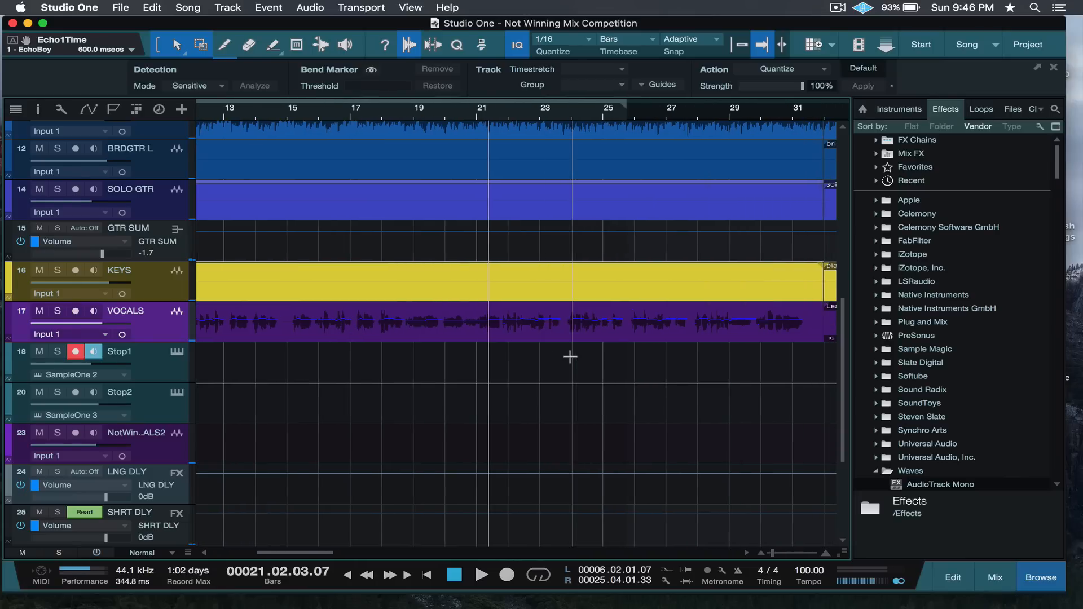
key("super+t")
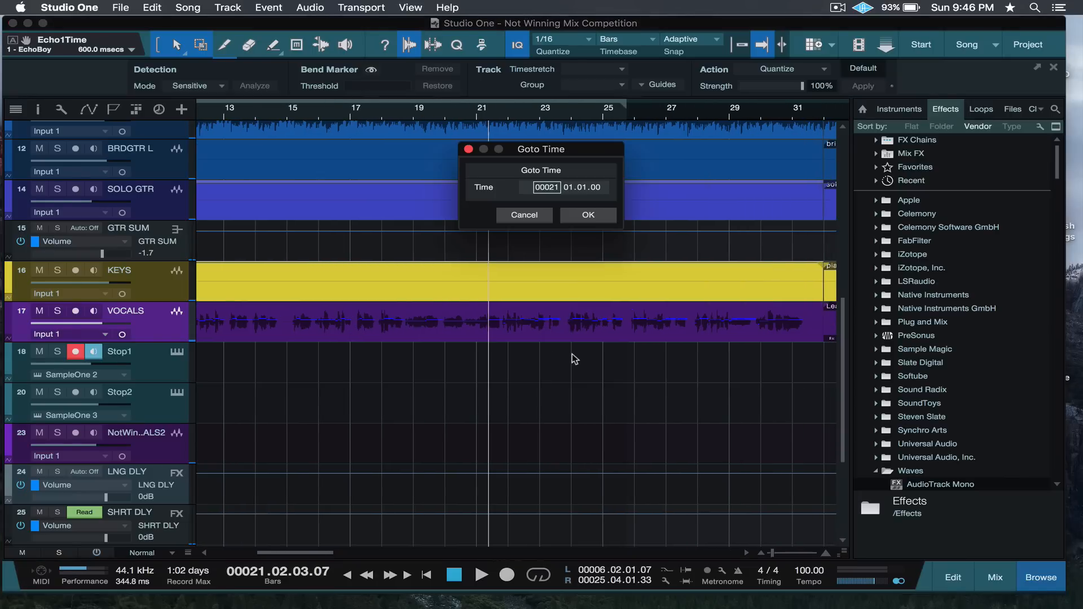
left_click(522, 216)
key("shift+e")
key("shift+e")
key("shift+e")
key("shift+e")
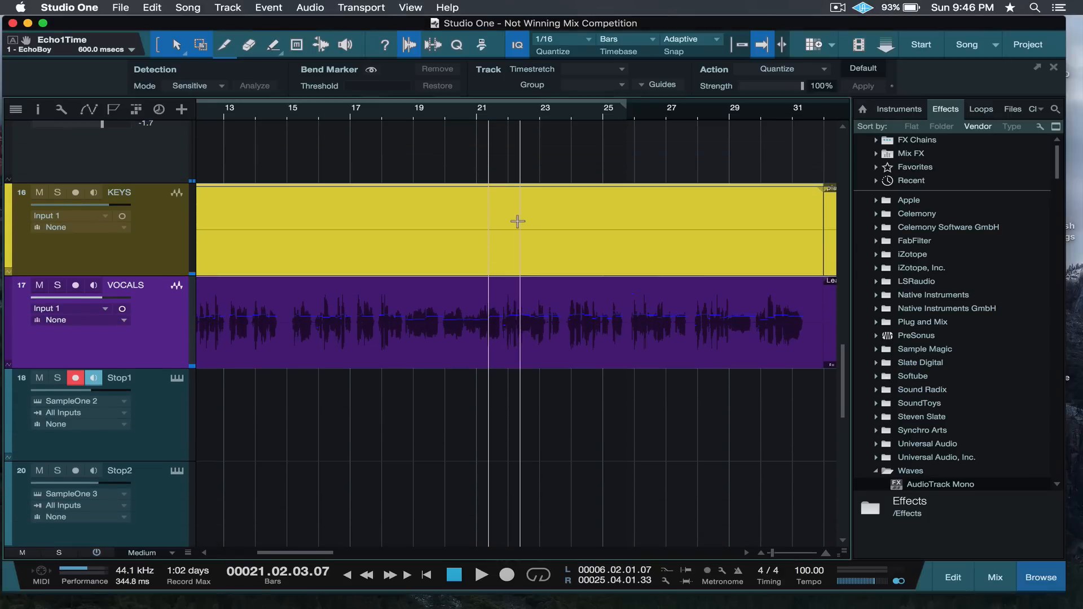
left_click(57, 285)
key("space")
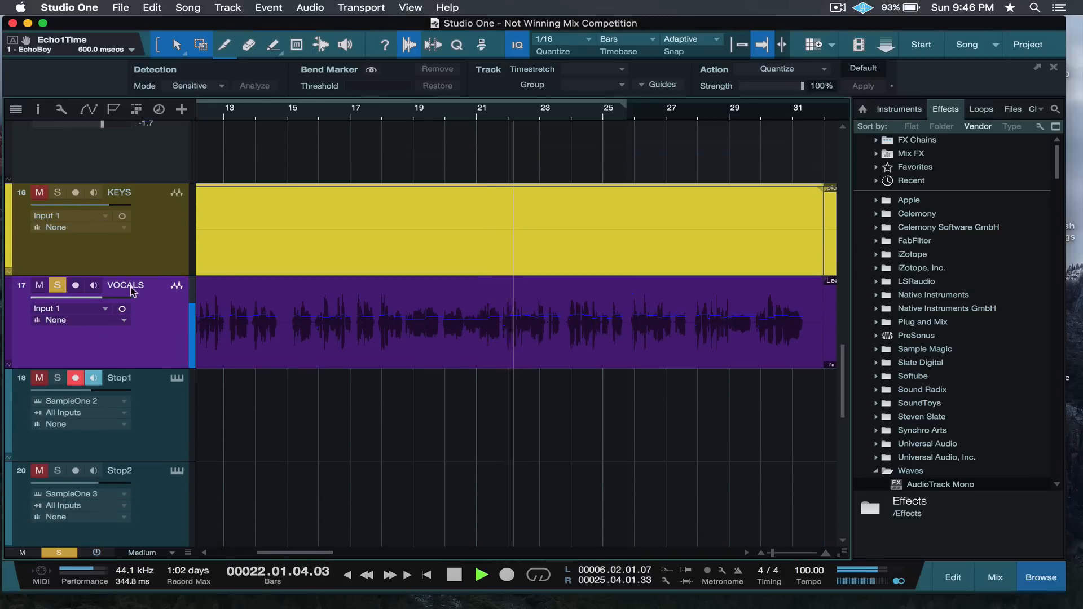
key("e")
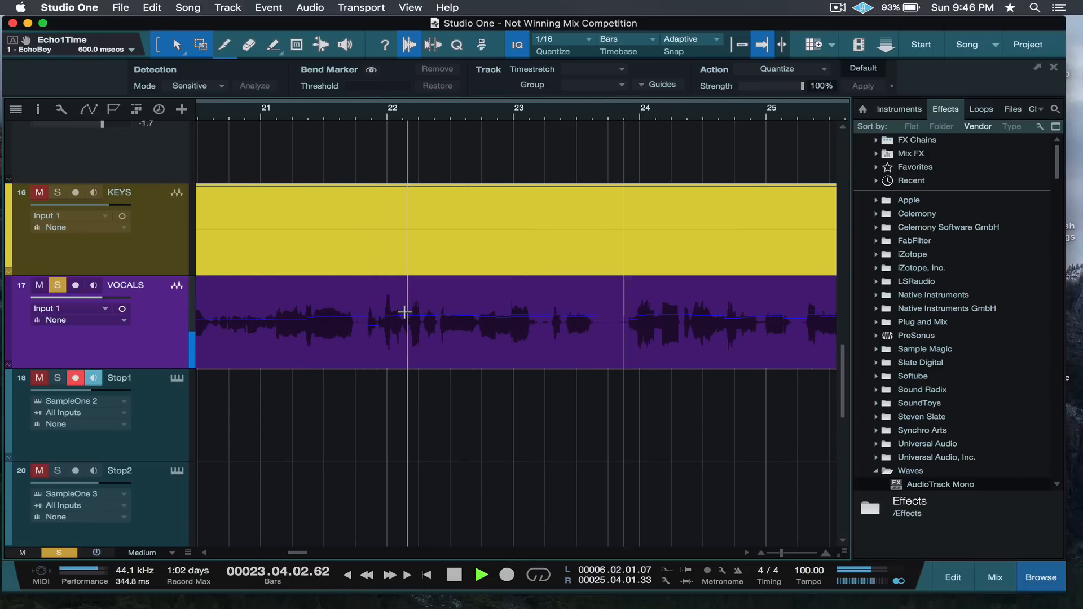
key("space")
Select all the lead vocal events on the VOCALS track, including the short ones around bar 33, and merge them into one audio part.
key("w")
key("w")
key("w")
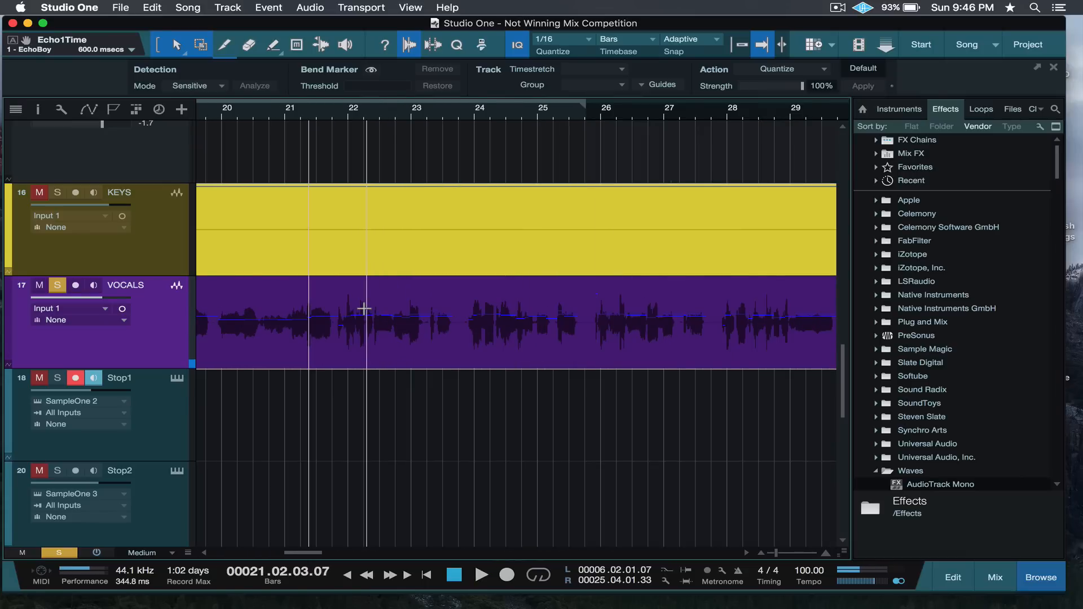
key("w")
key("w")
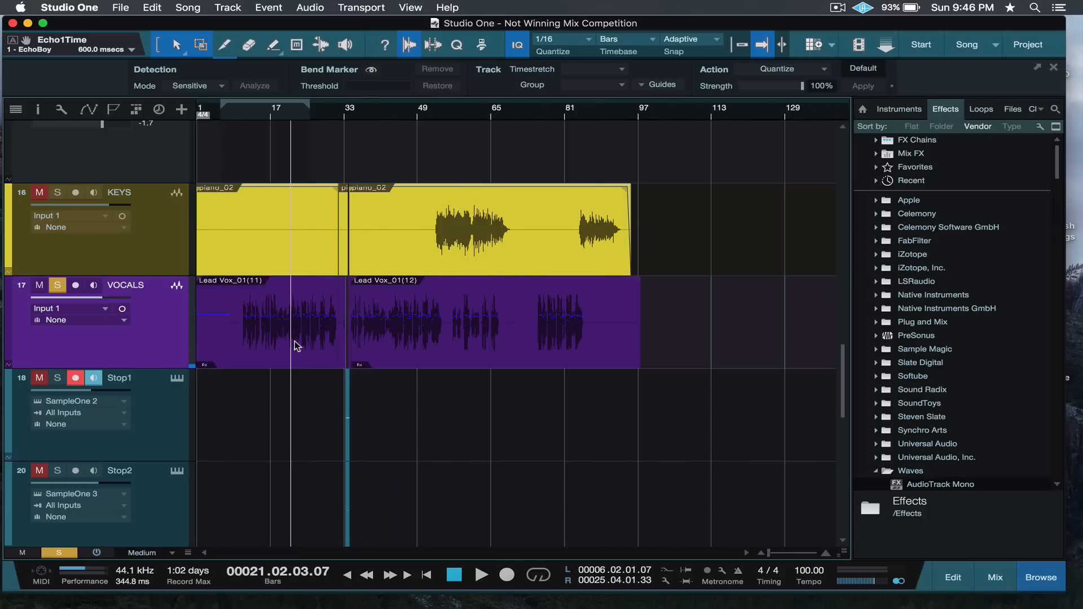
left_click(297, 346)
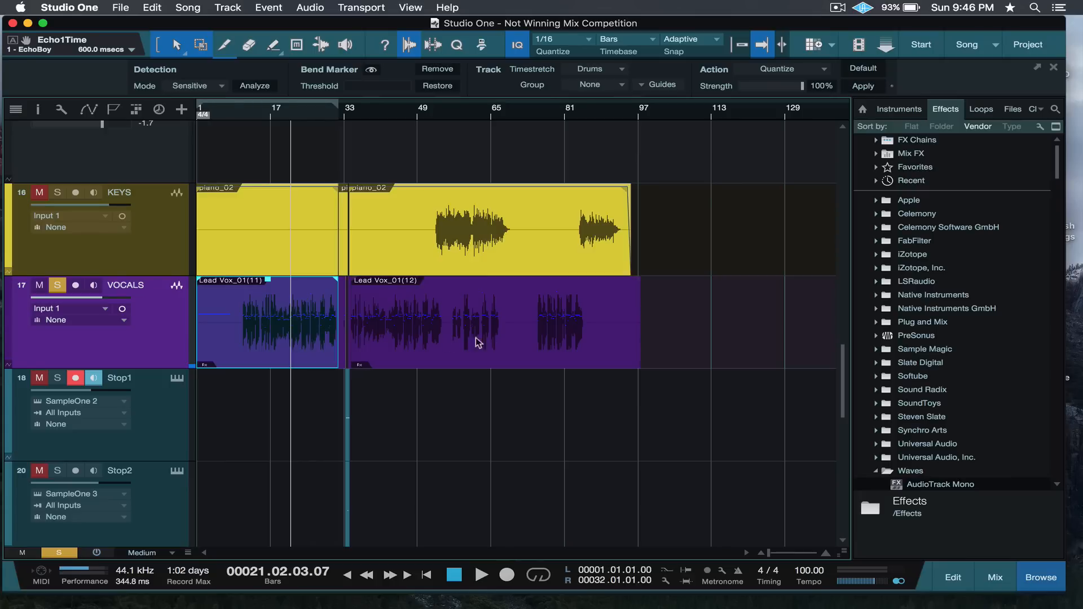
left_click(494, 342, "shift")
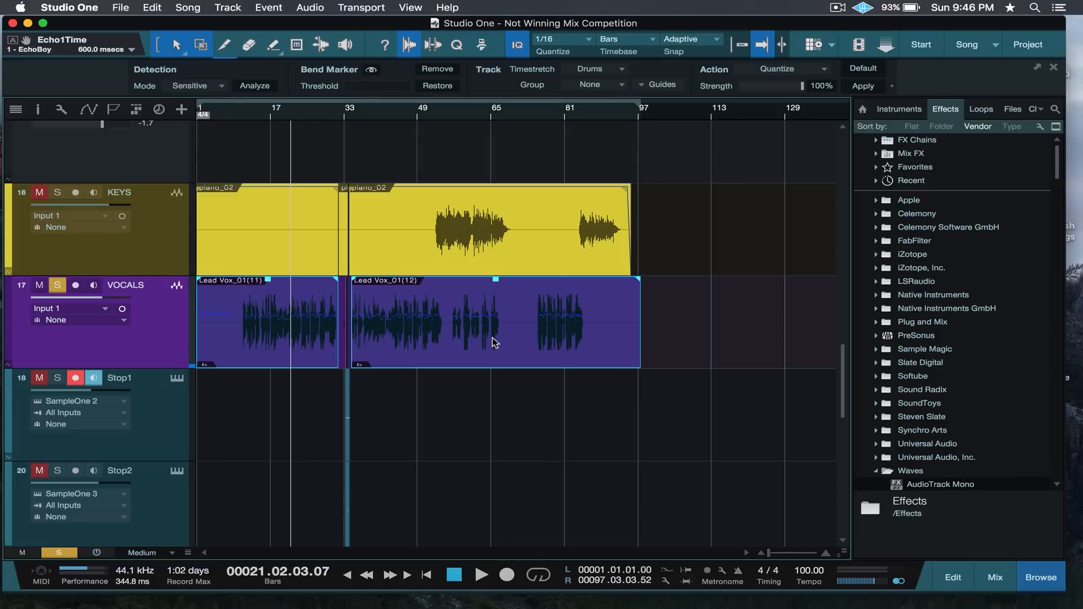
key("e")
key("e")
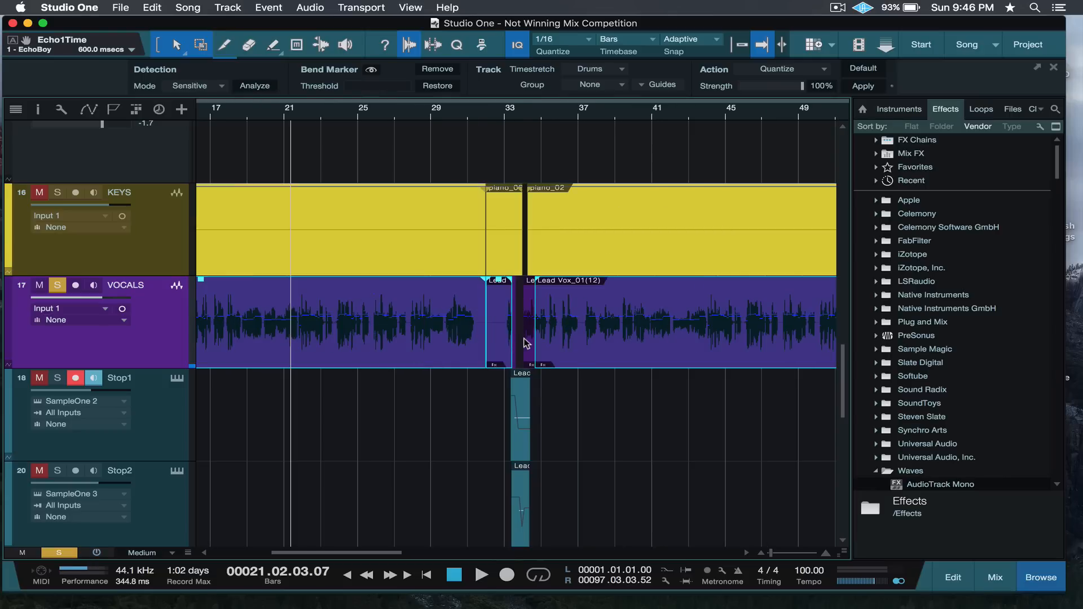
left_click(525, 341, "shift")
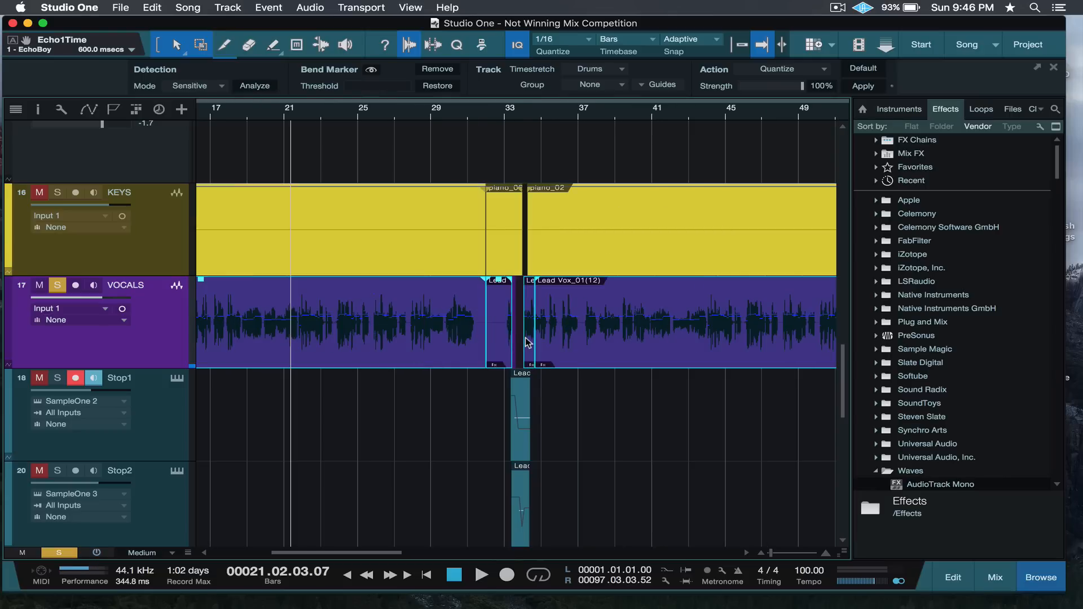
key("w")
key("w")
right_click(520, 340)
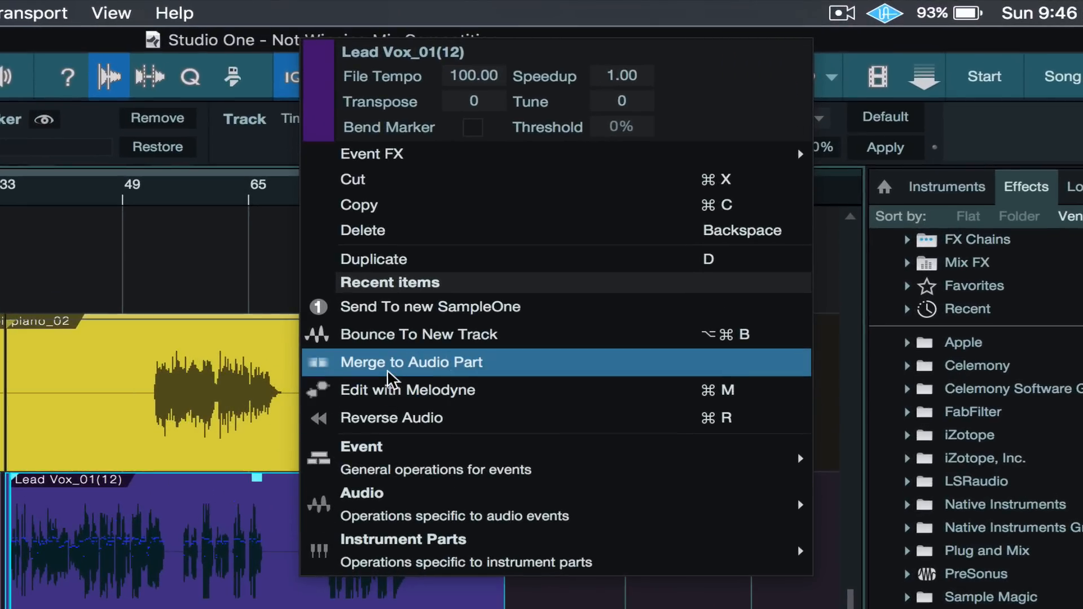
left_click(393, 373)
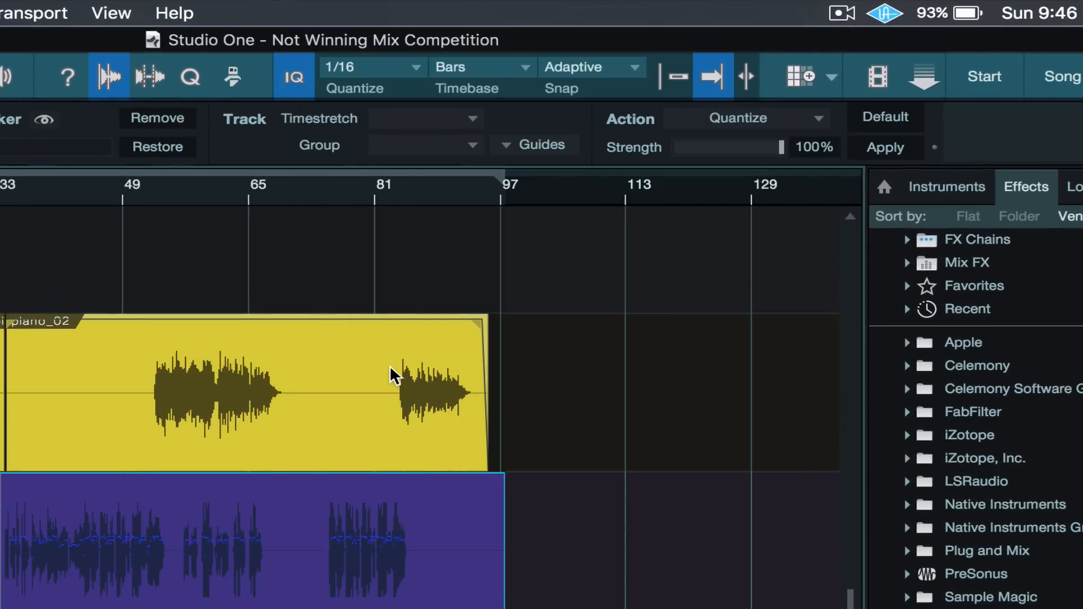
Bounce the merged vocal part to a new track and take the original VOCALS track out of solo.
right_click(259, 604)
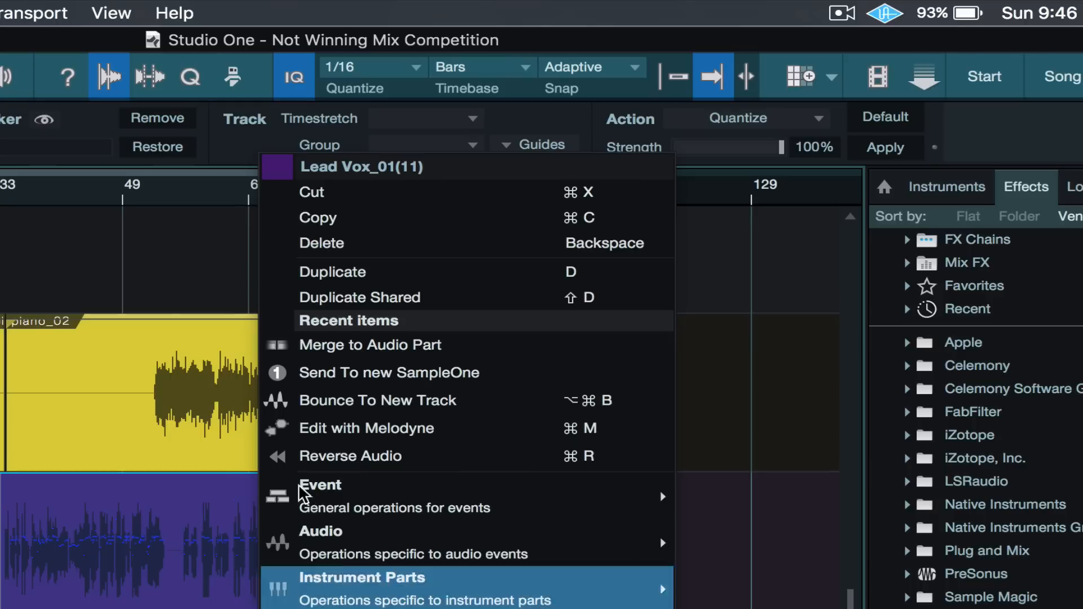
left_click(325, 404)
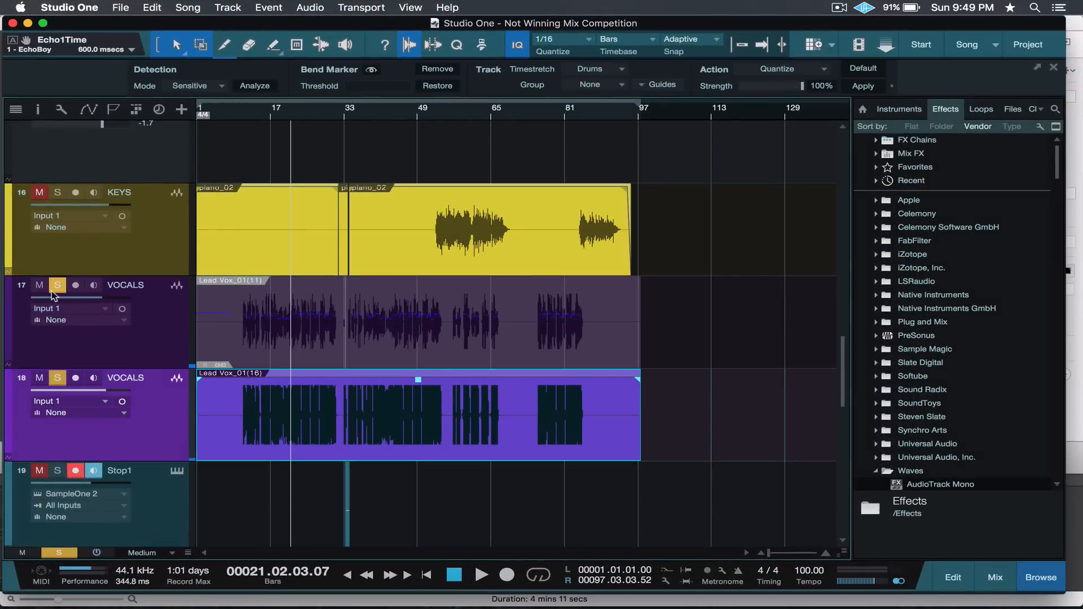
left_click(57, 286)
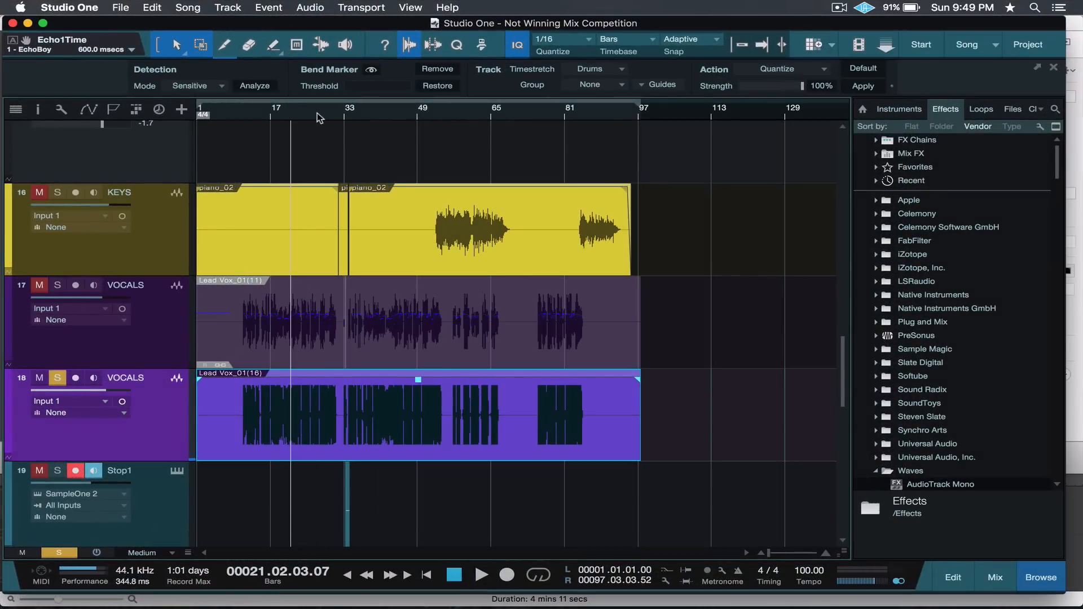
Listen to the bounced vocals in solo from about bar 21, and stop playback.
key("e")
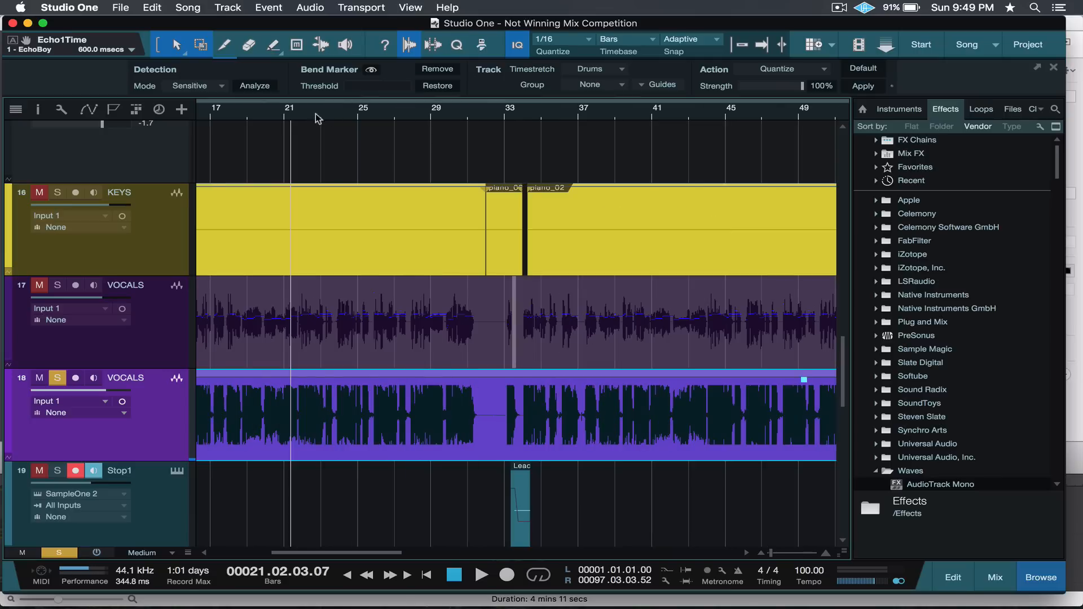
left_click(289, 116)
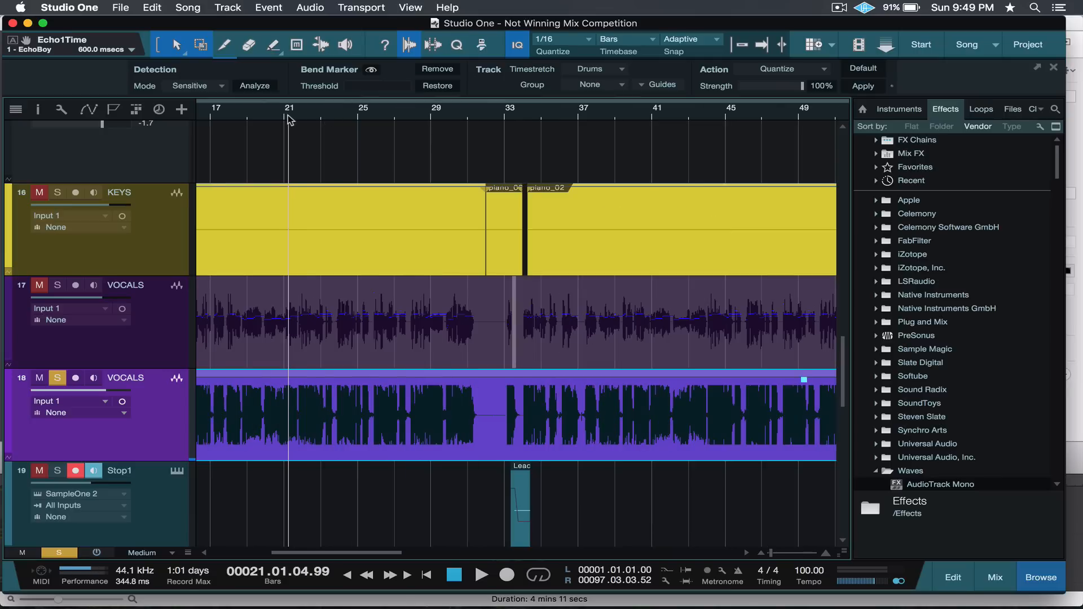
key("f")
key("space")
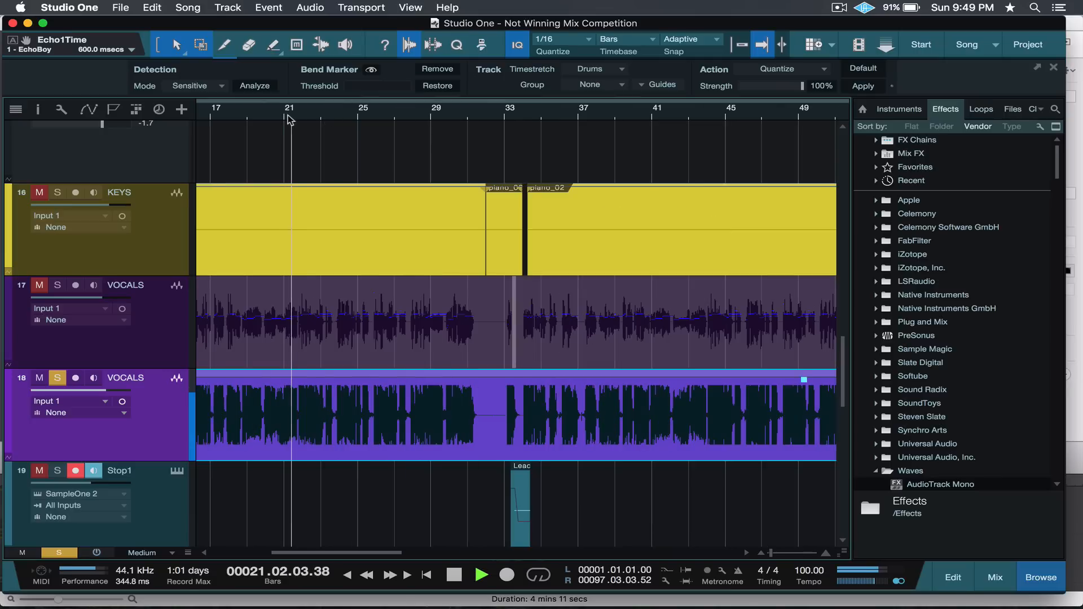
key("e")
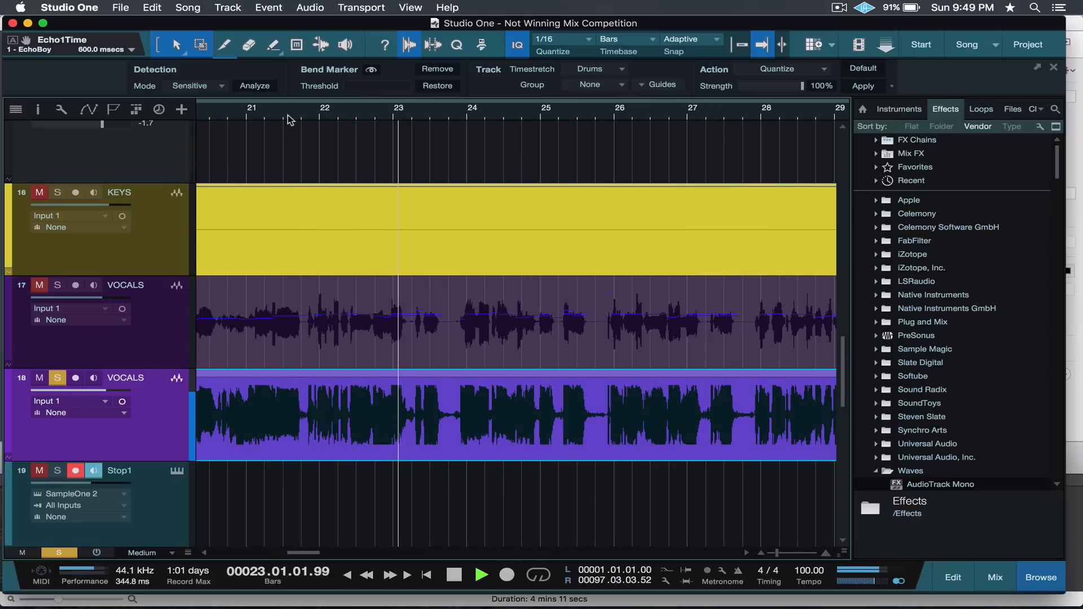
key("space")
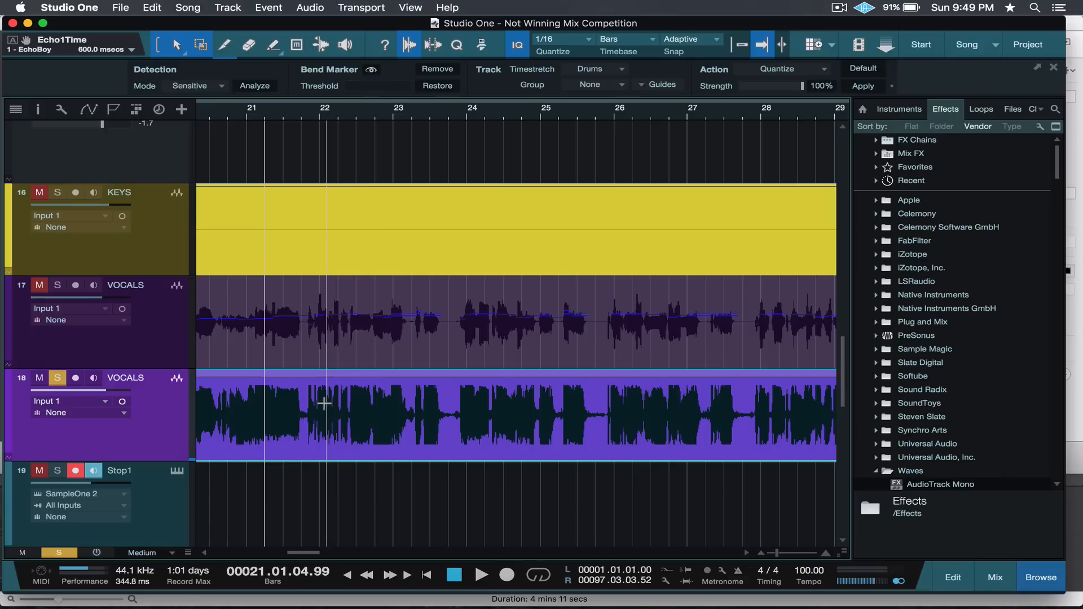
Select the short vocal phrase at the start of bar 23 on the bounced VOCALS track and set the loop locators around it.
key("e")
key("e")
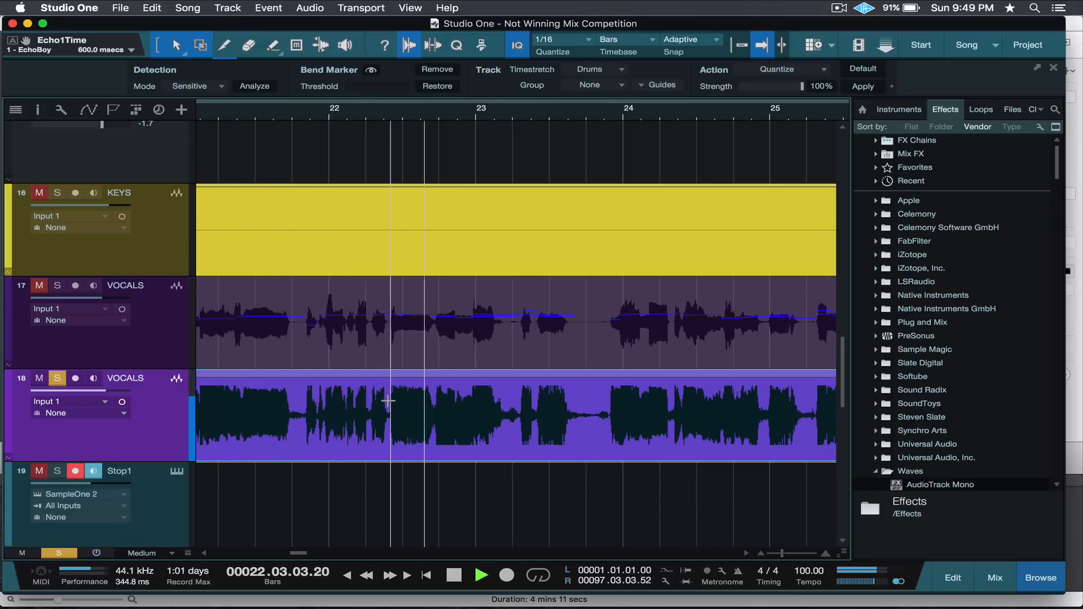
key("space")
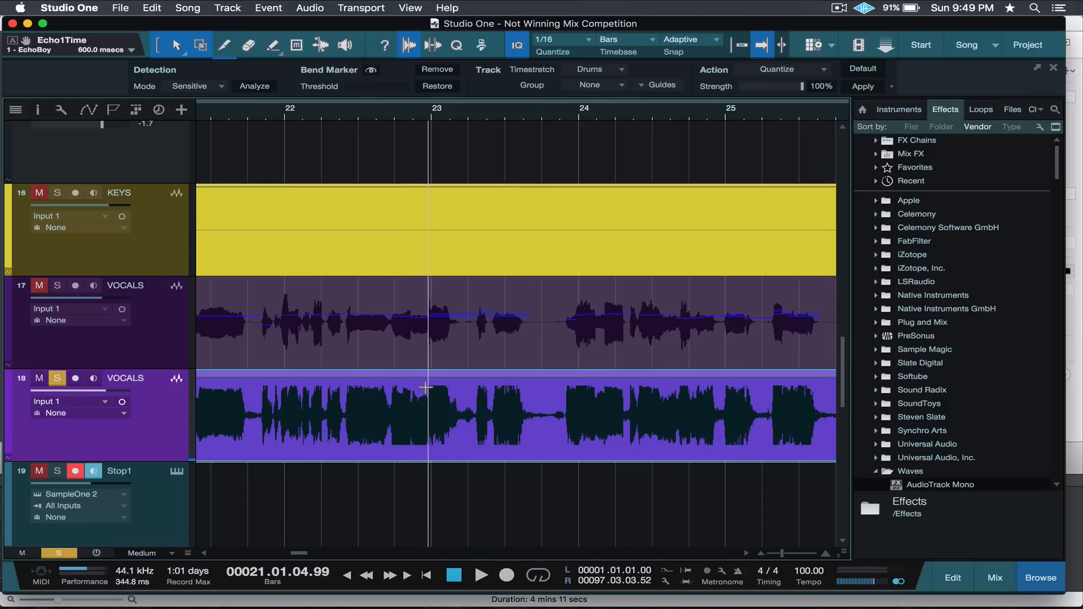
left_click_drag(427, 387, 463, 395)
key("p")
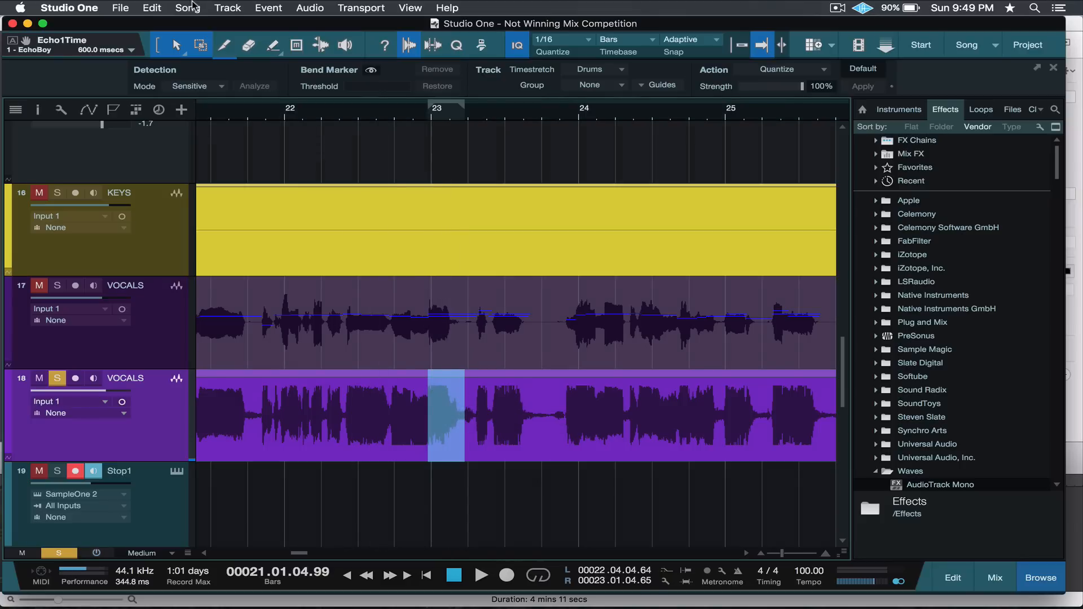
Add a mono audio track below the bounced VOCALS track and name it Vox Samplers.
left_click(243, 7)
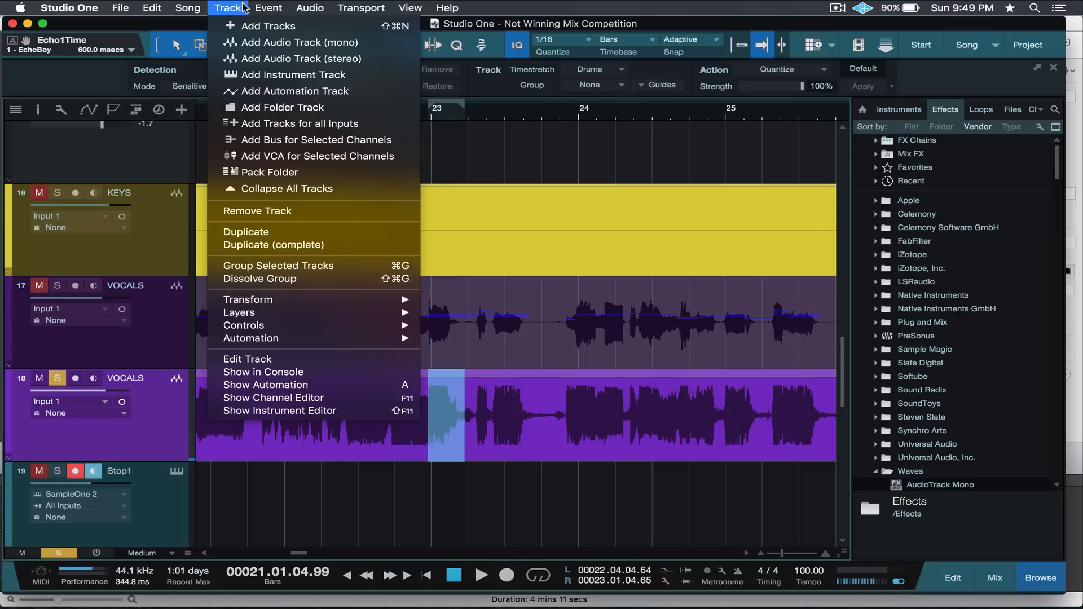
left_click(259, 42)
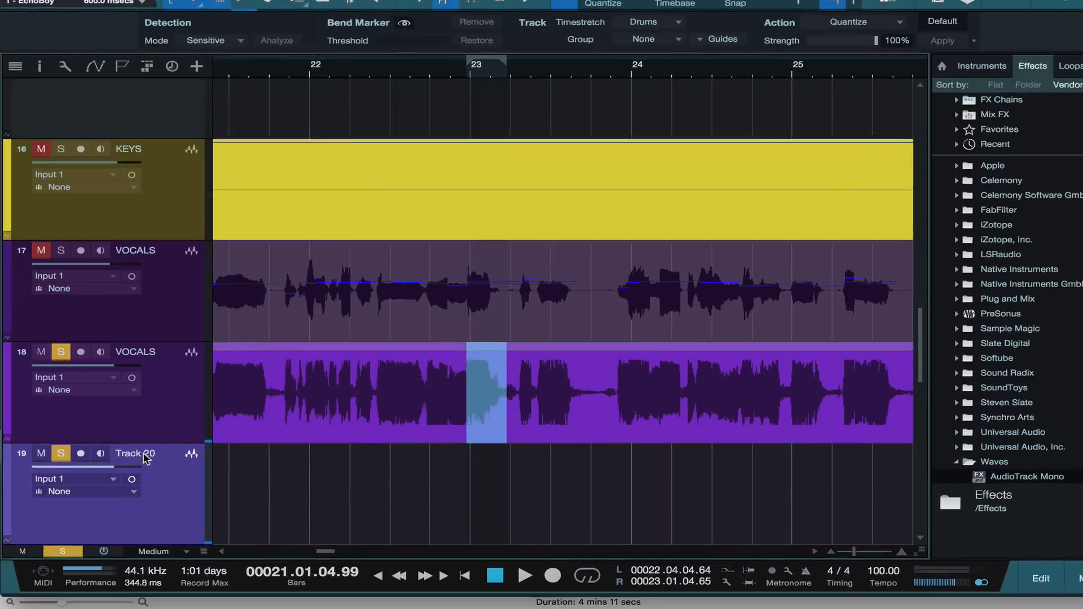
double_click(133, 464)
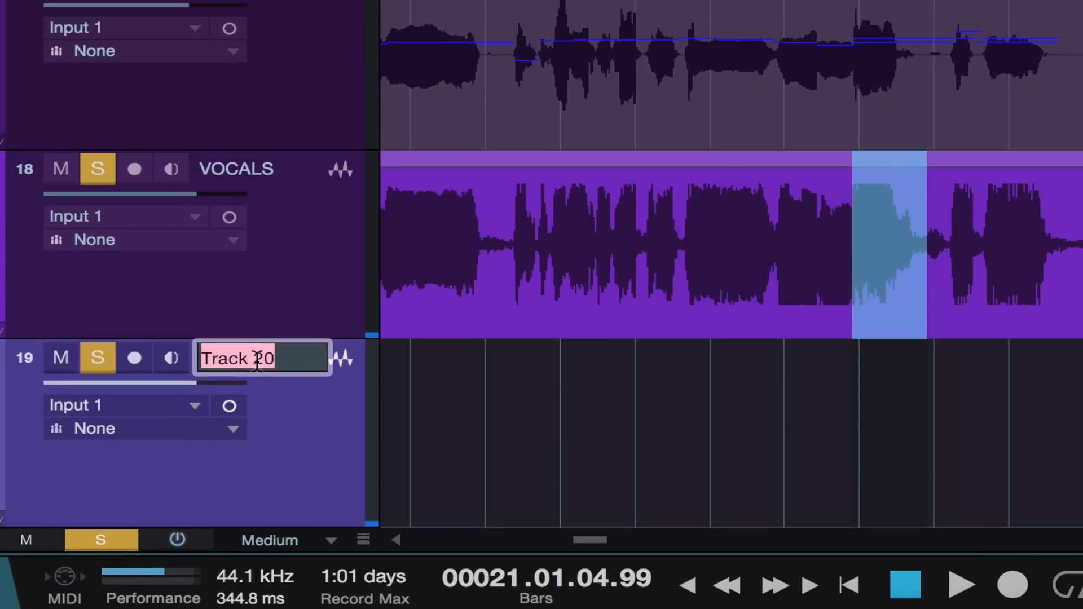
type("Vox ")
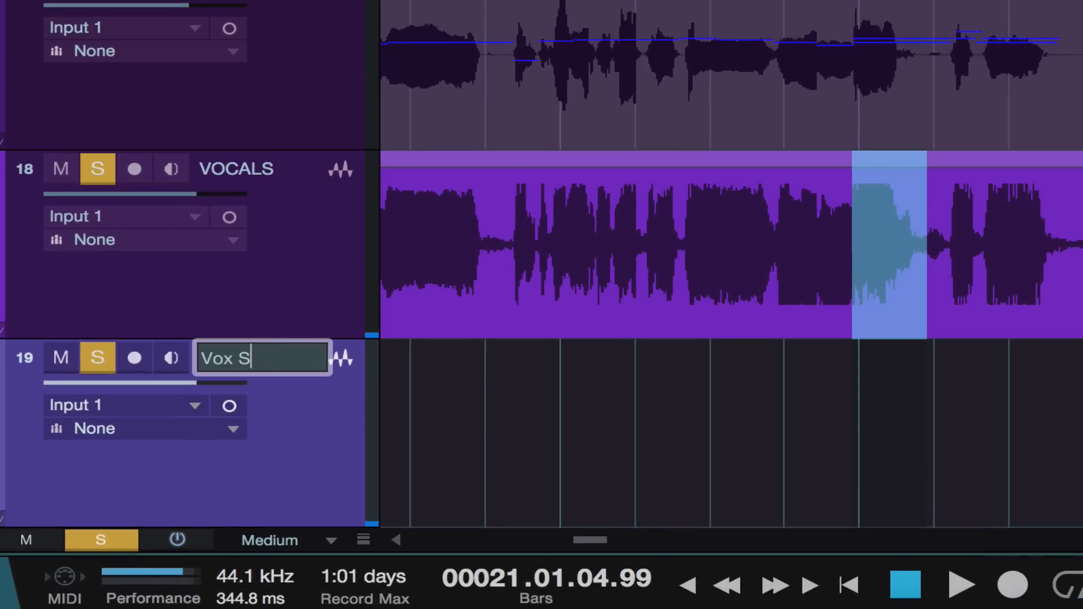
type("Samplers")
key("Return")
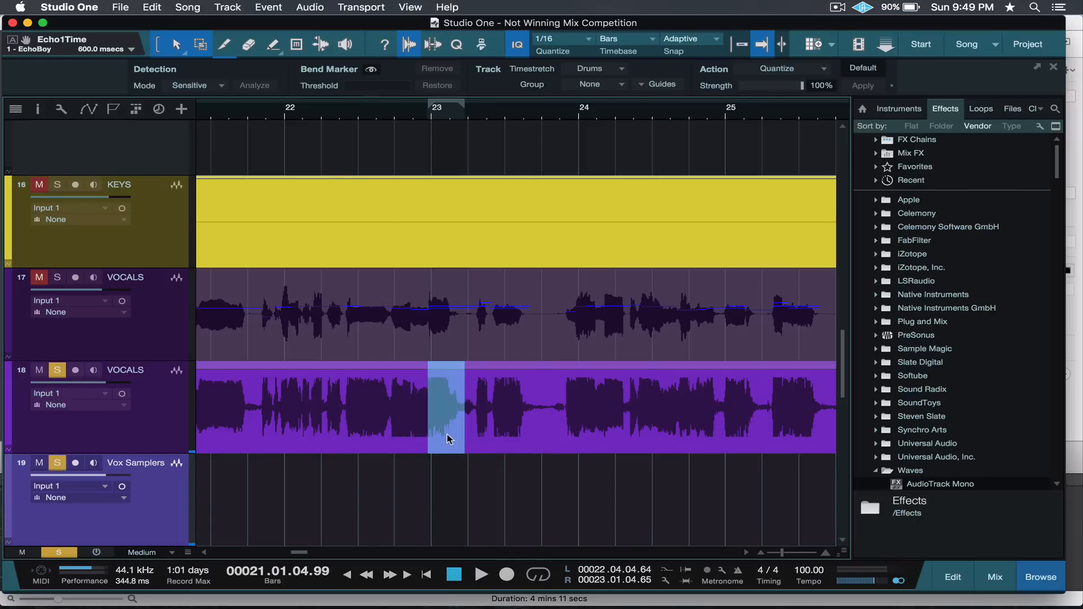
Copy the selected bar 23 vocal slice onto the Vox Samplers track at the same position and listen on from bar 23.
left_click_drag(446, 434, 444, 469)
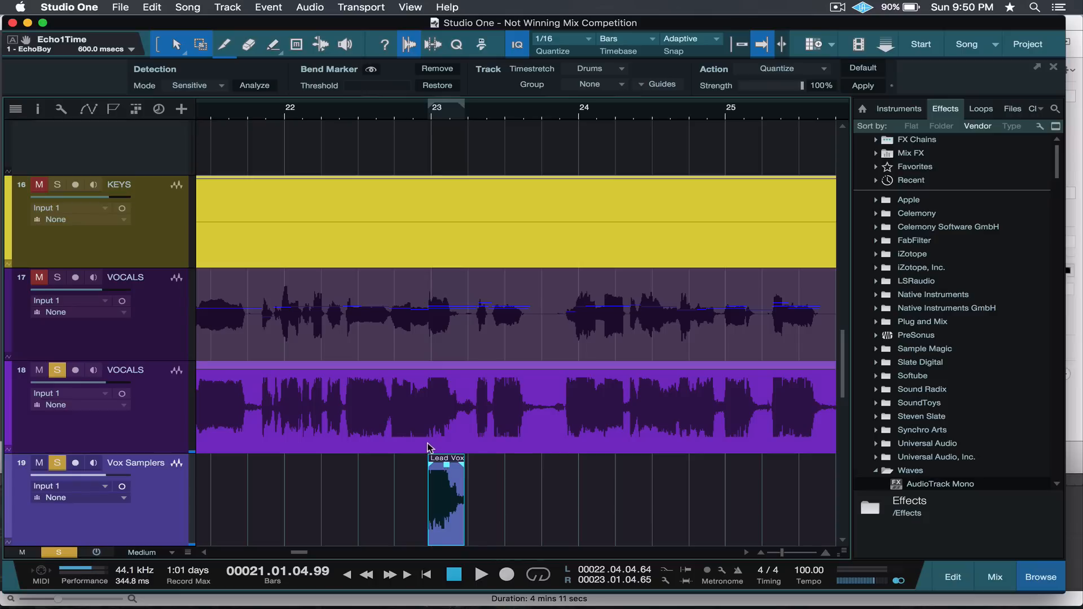
left_click(447, 113)
key("space")
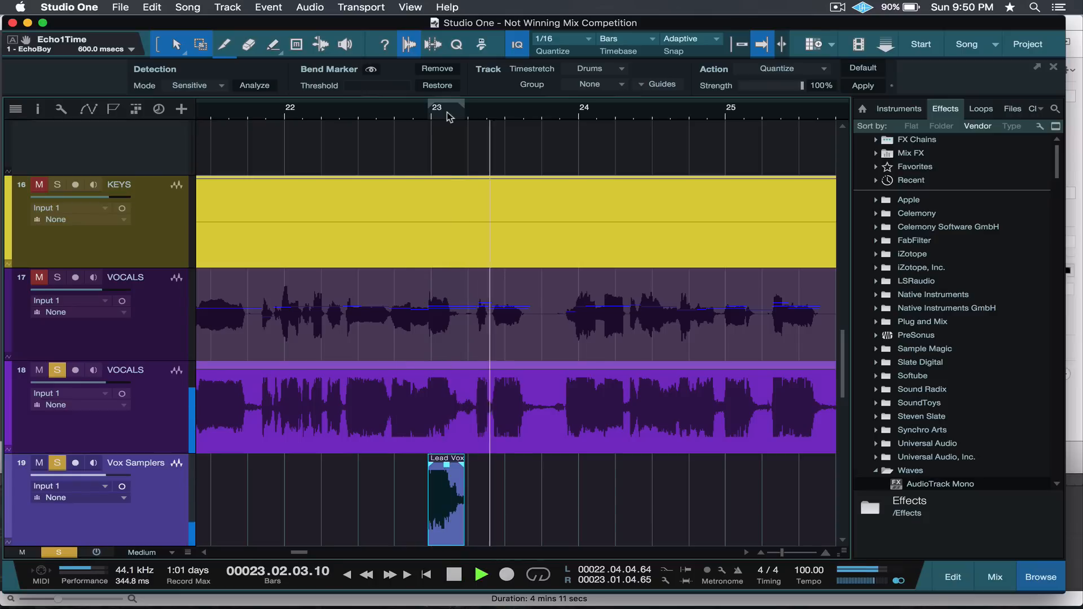
key("space")
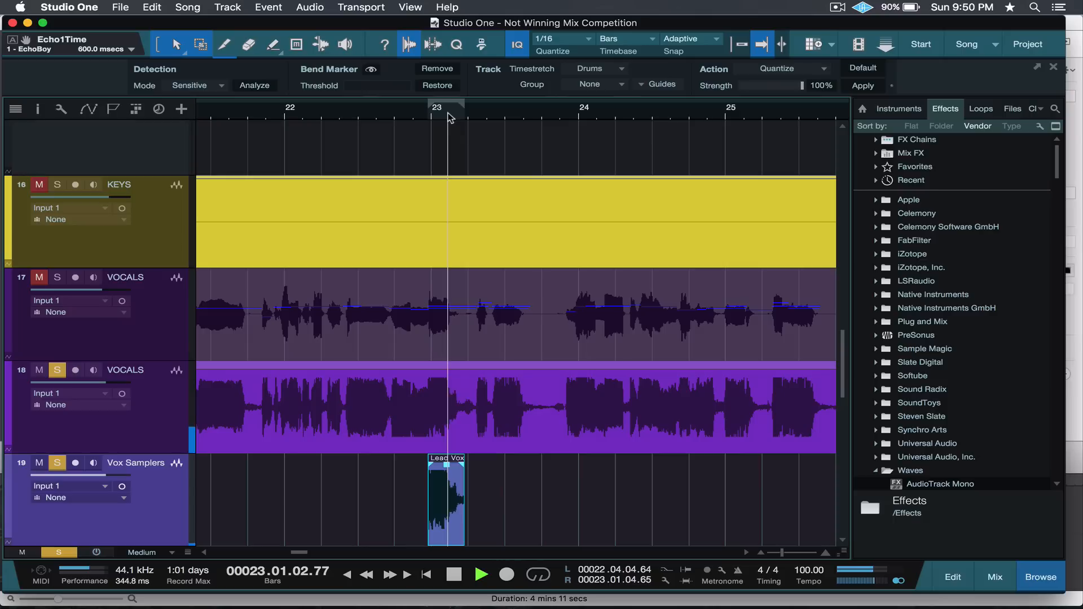
key("space")
key("space")
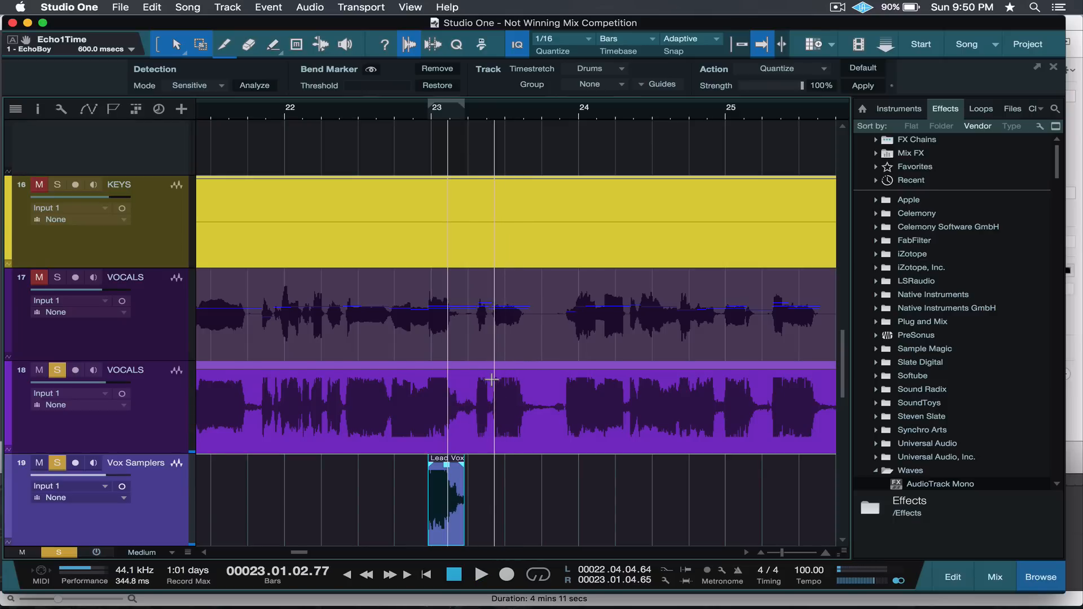
Copy the second vocal phrase in bar 23, around beats 2 to 4, from the bounced VOCALS track onto Vox Samplers at the same position.
left_click_drag(494, 382, 534, 402)
key("p")
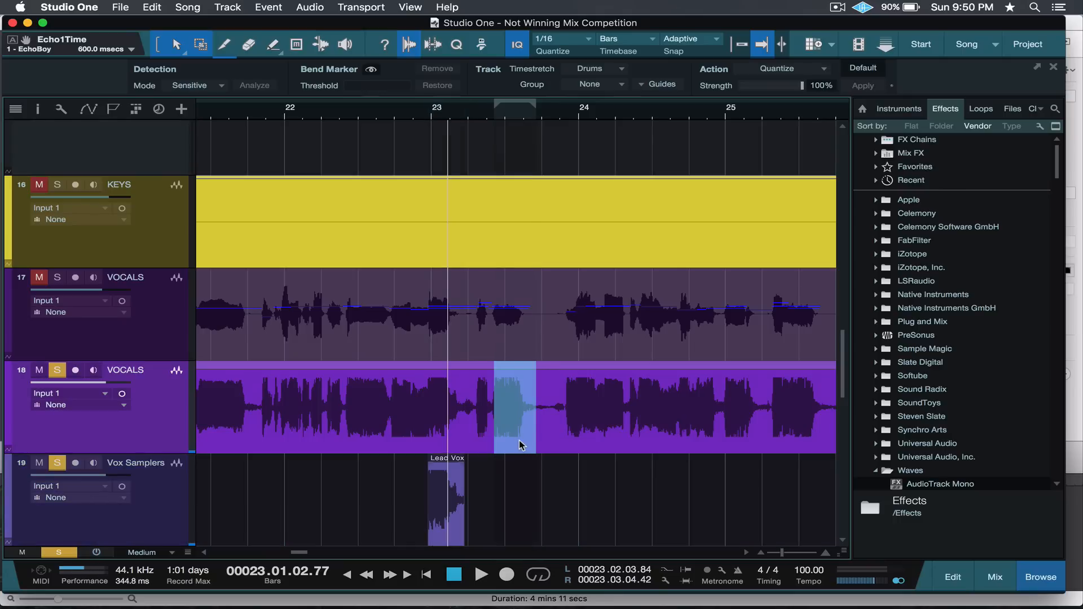
left_click_drag(519, 440, 514, 482)
scroll(528, 428, "right", 2)
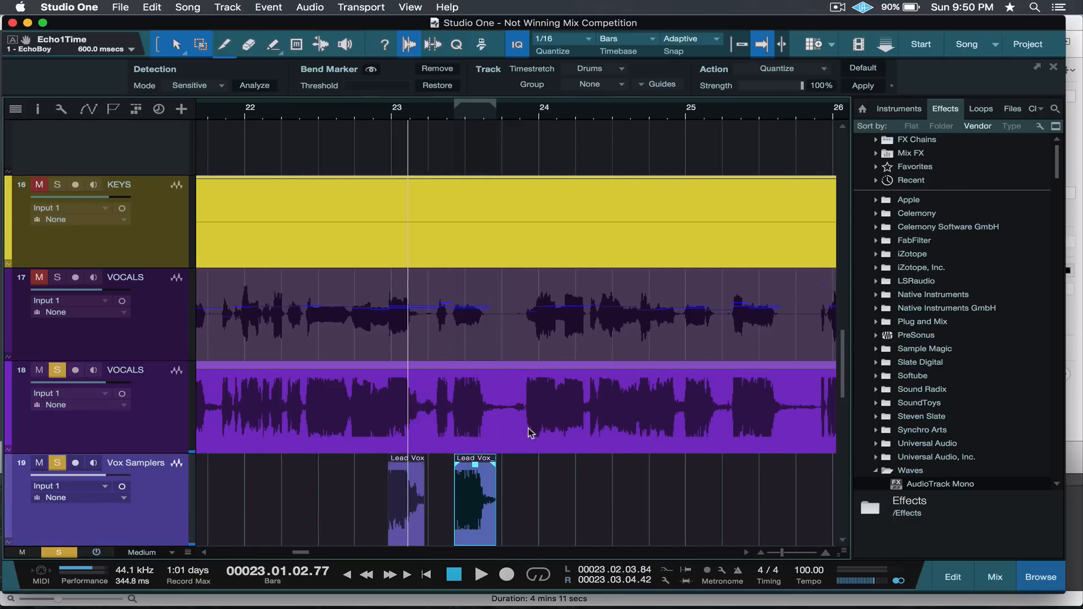
Listen on from just before bar 24 and copy the short vocal phrase at the start of bar 25 onto the Vox Samplers track.
left_click(523, 115)
key("space")
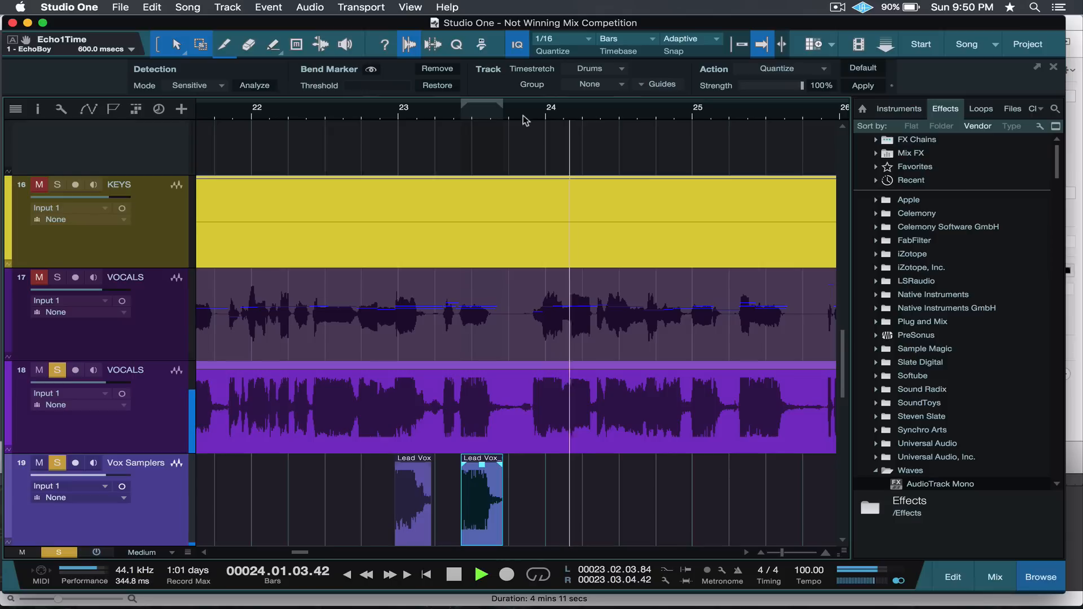
scroll(522, 115, "right", 1)
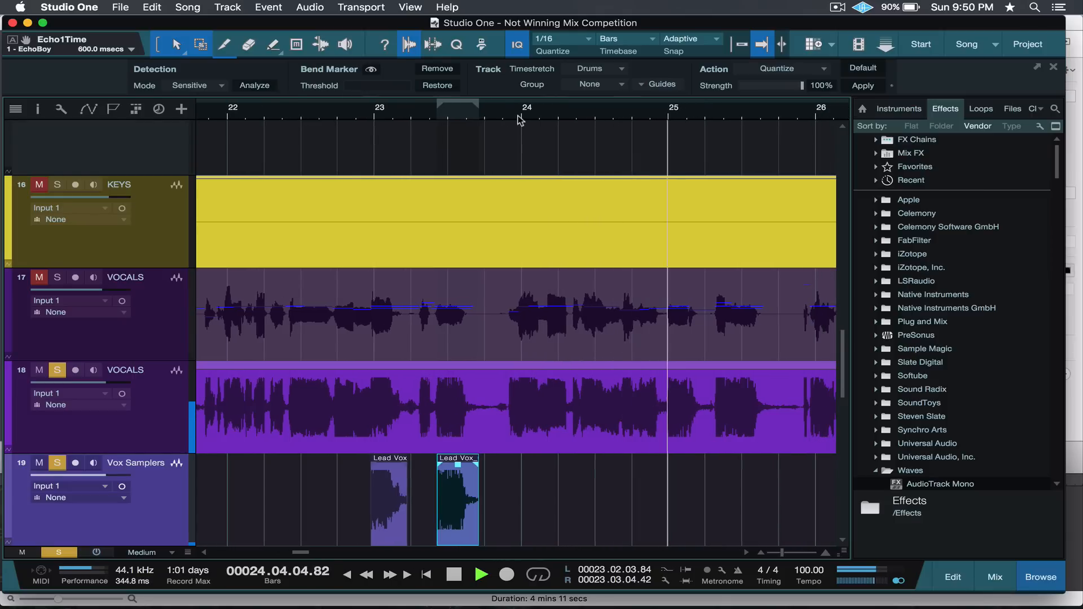
key("space")
scroll(579, 293, "right", 1)
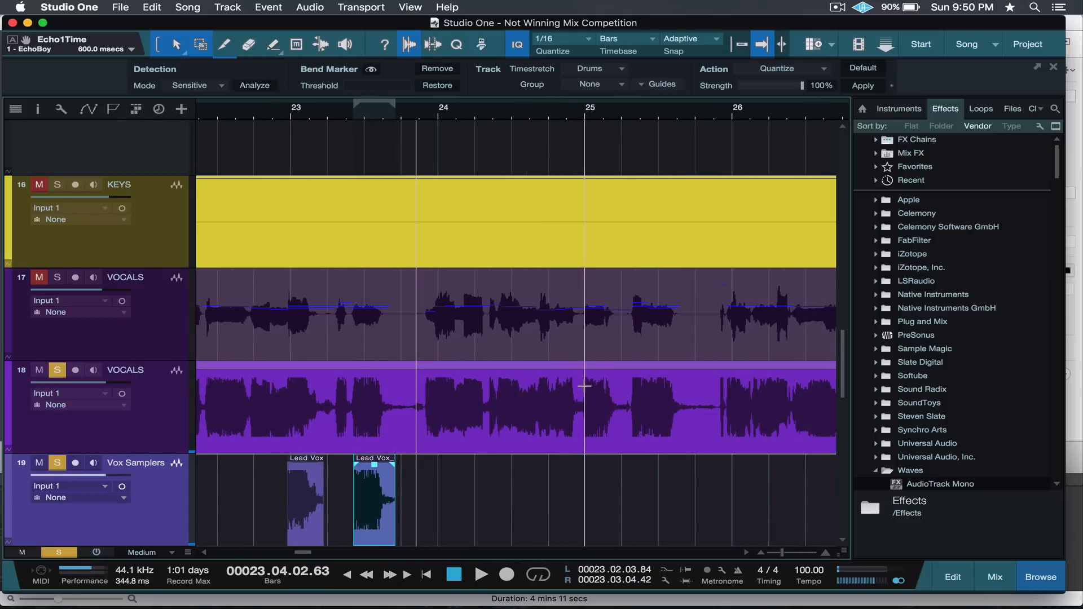
left_click_drag(583, 386, 607, 485)
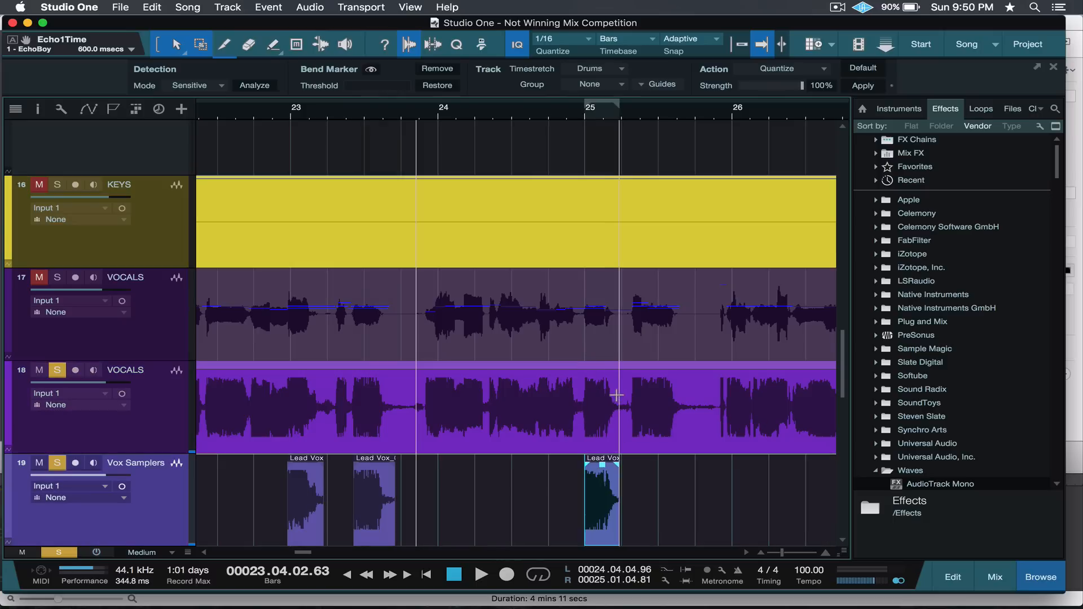
Listen from bar 25 and copy the vocal phrase around beats 2 to 3 of that bar onto the Vox Samplers track.
left_click(604, 115)
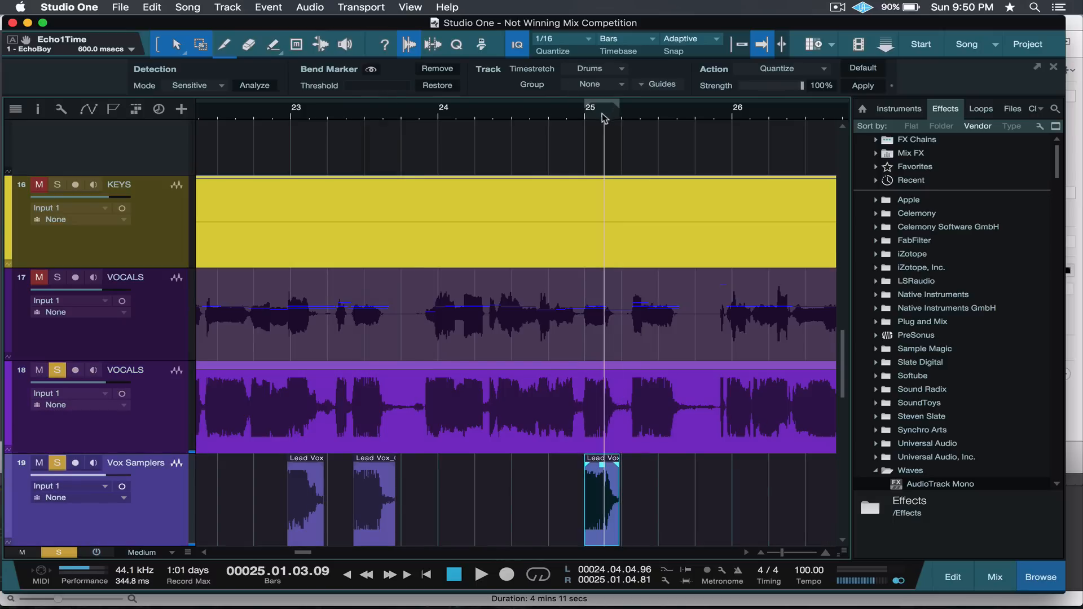
key("space")
key("space")
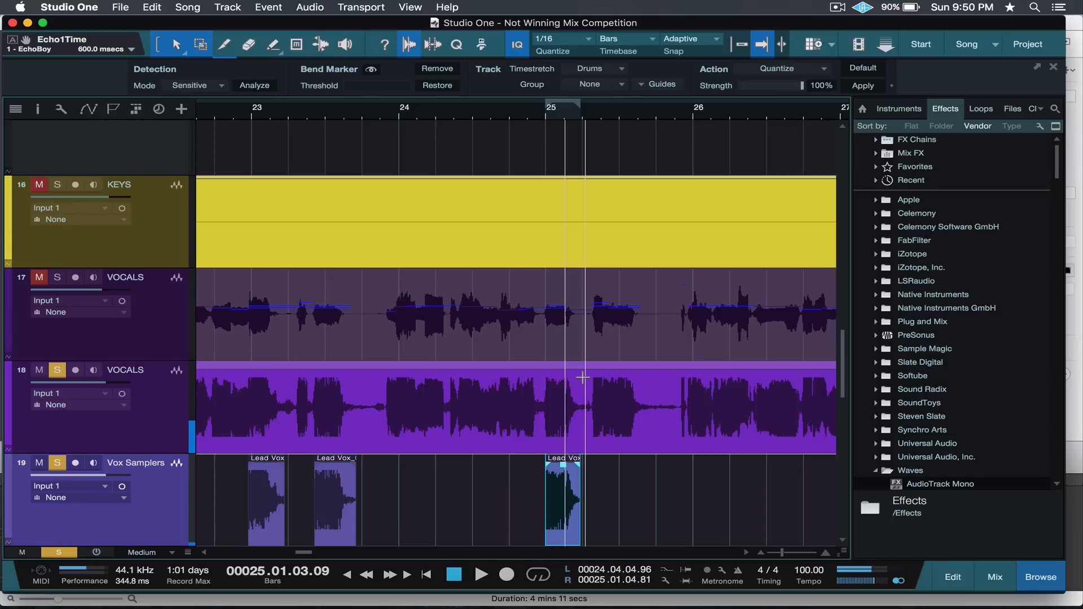
left_click_drag(590, 379, 620, 468)
scroll(617, 466, "right", 5)
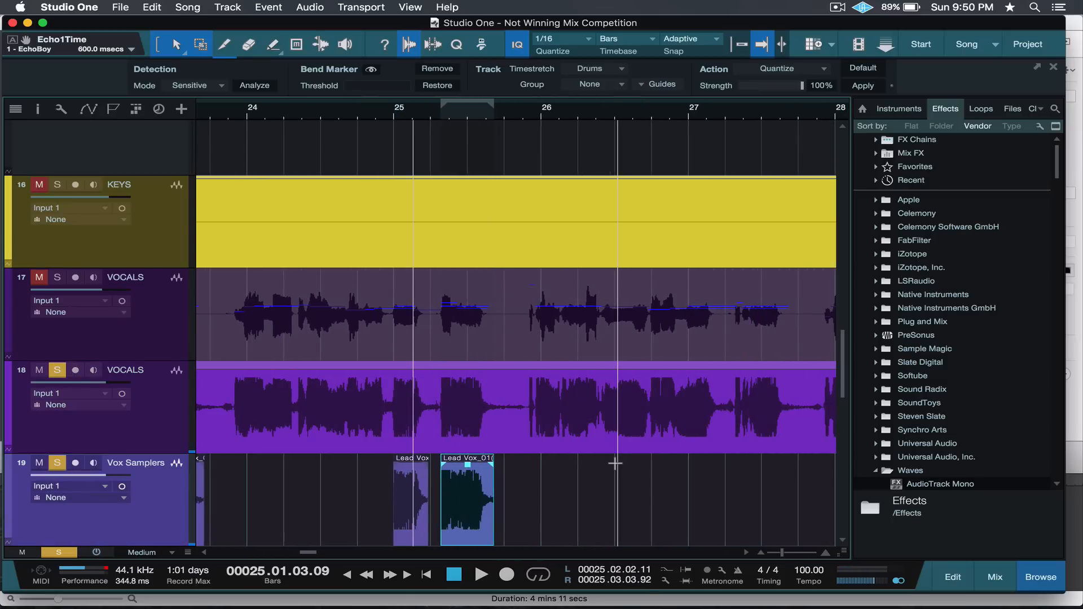
Listen on from the end of bar 25 and copy the vocal phrase at the start of bar 27 onto Vox Samplers.
left_click(517, 121)
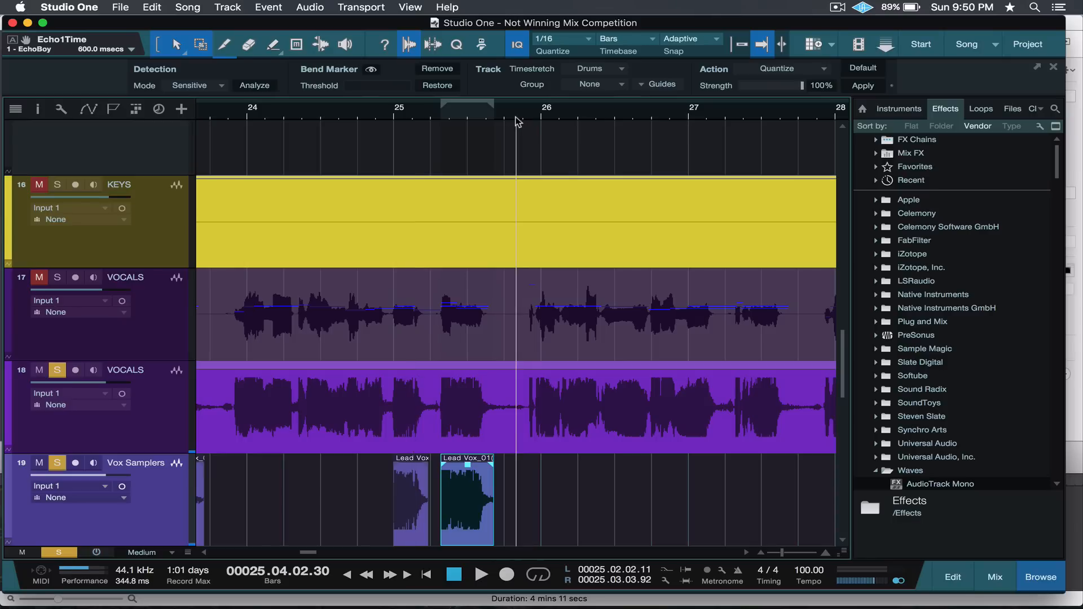
key("space")
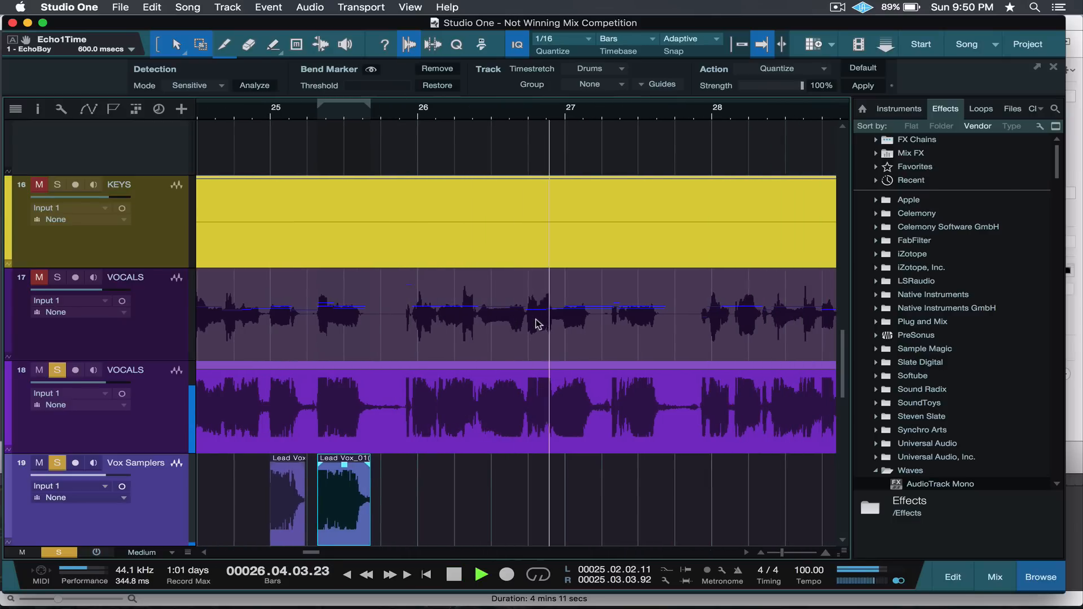
key("space")
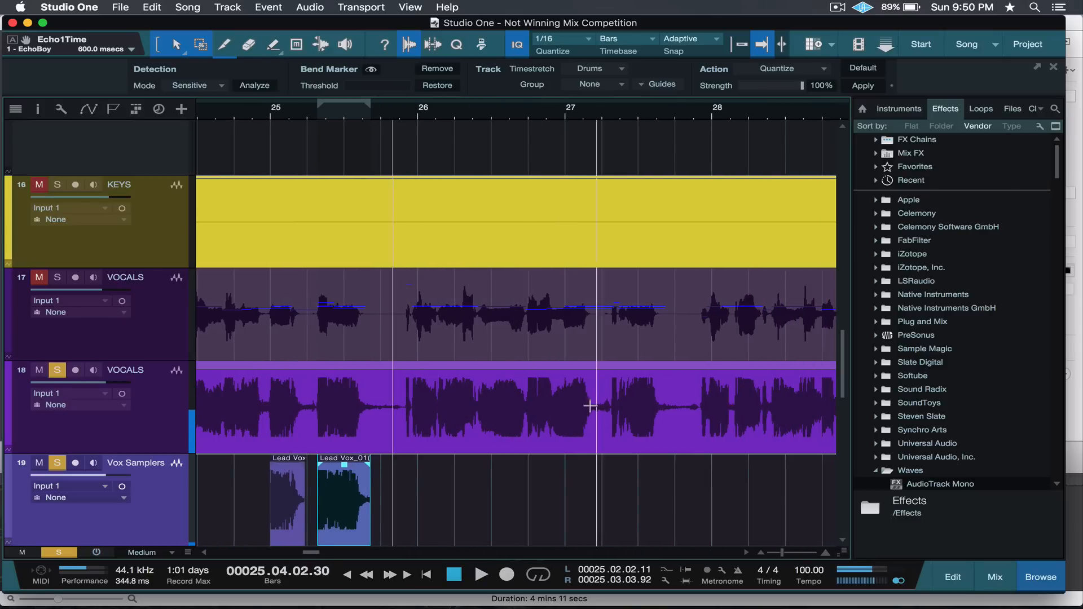
left_click(557, 114)
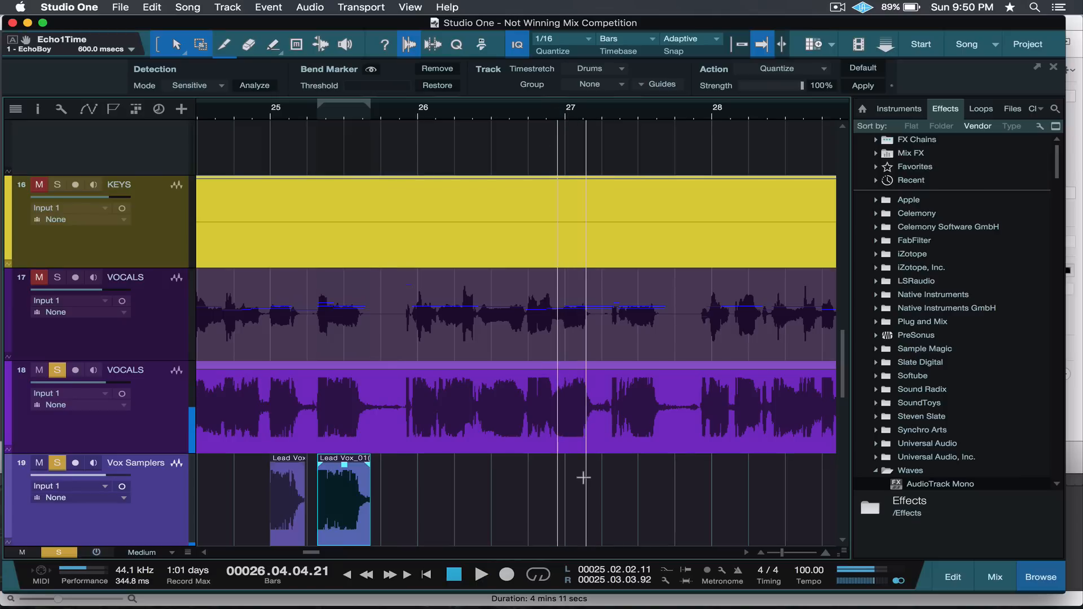
left_click_drag(562, 384, 588, 530)
key("p")
Listen on from bar 27 and copy the long sustained vocal note at bar 29, including its onset, onto the Vox Samplers track.
key("space")
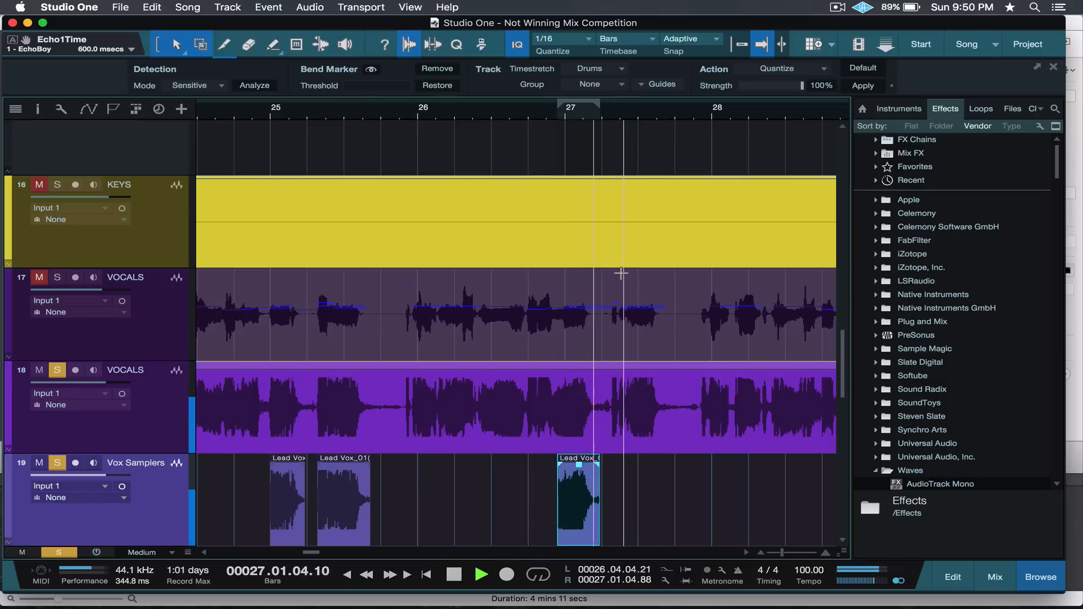
key("space")
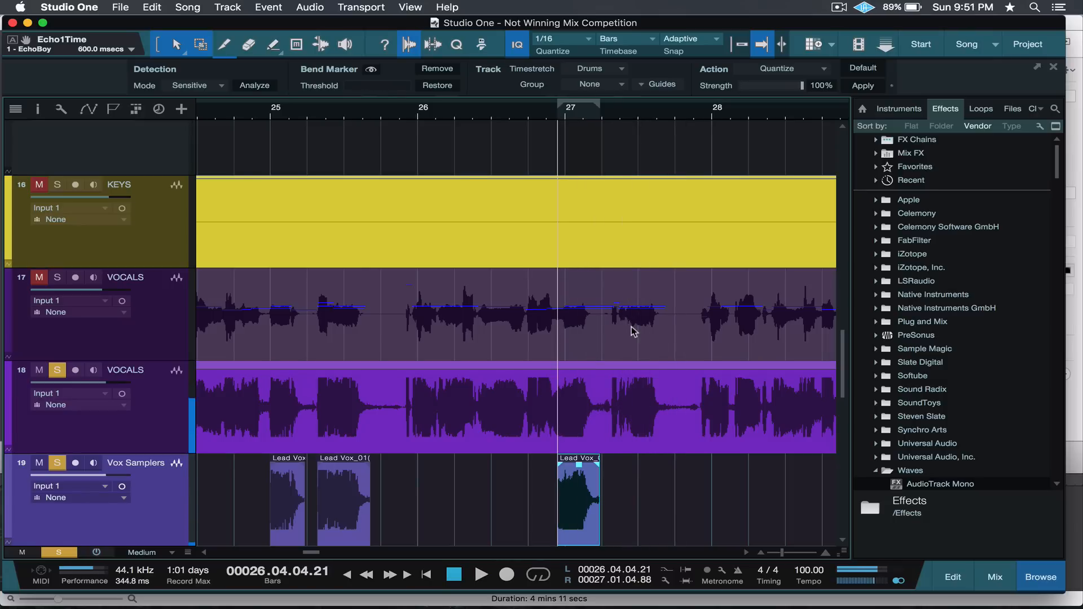
key("space")
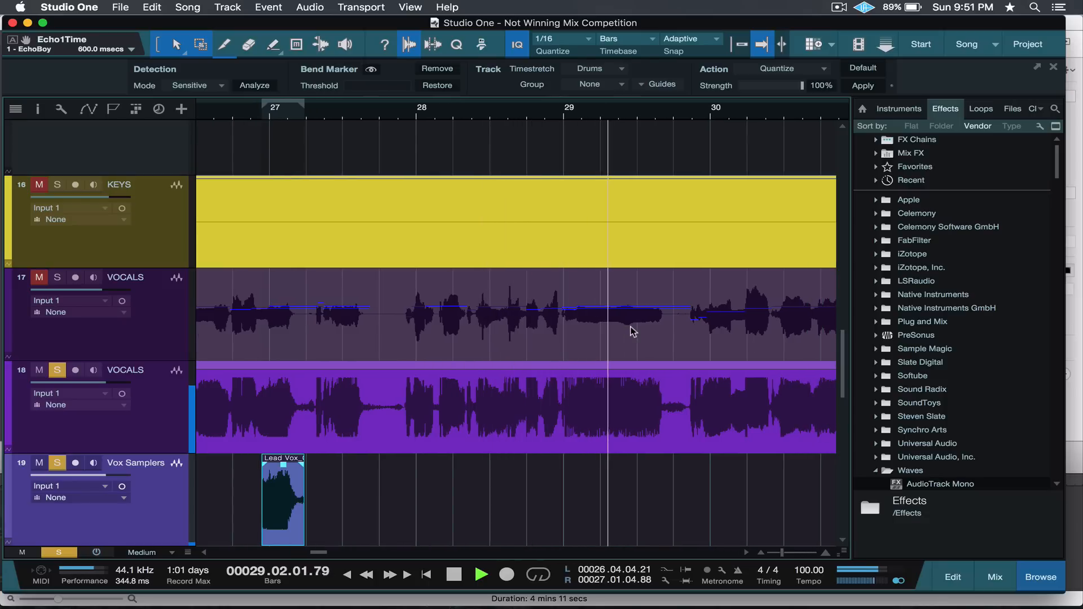
key("space")
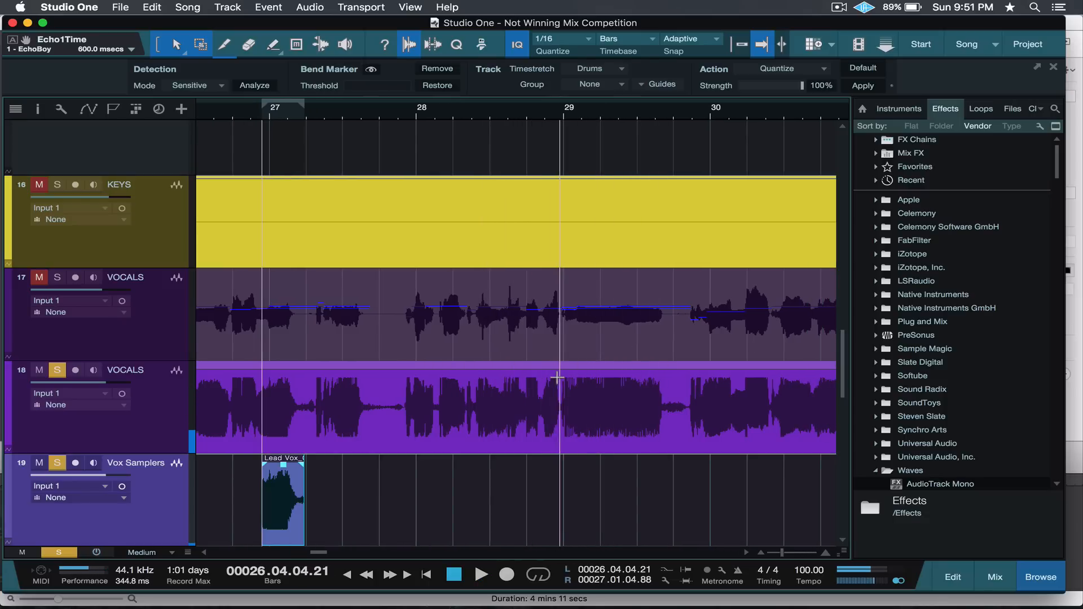
left_click_drag(564, 379, 650, 398)
left_click(557, 112)
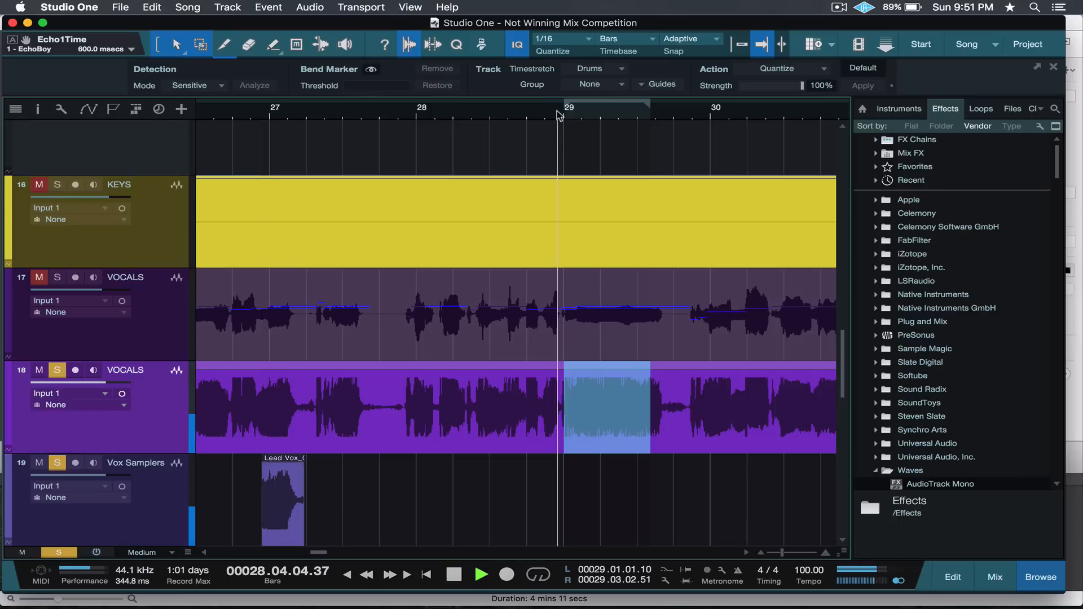
key("space")
key("space")
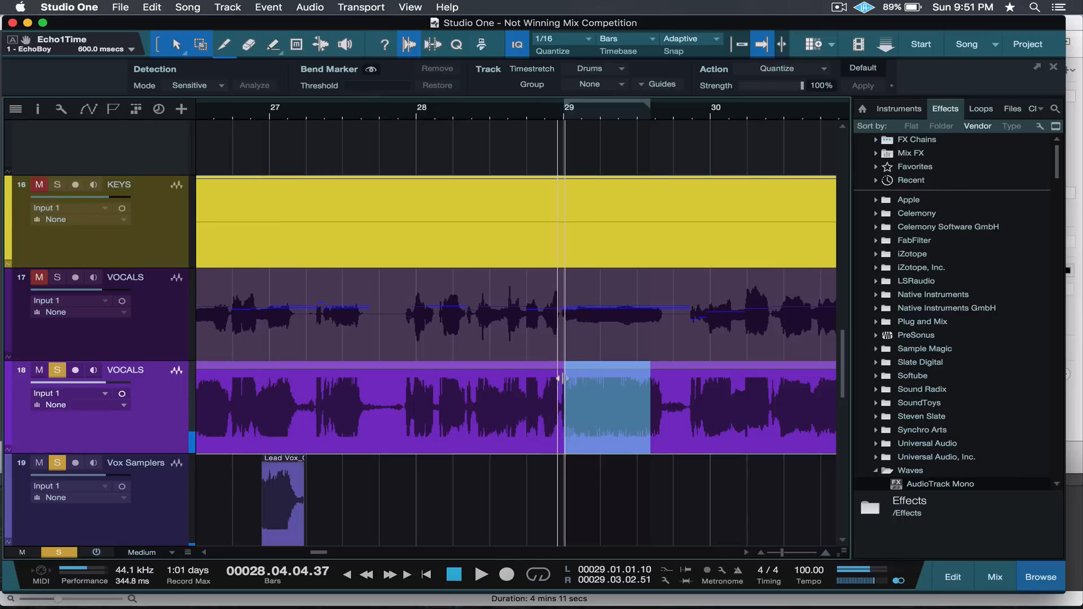
left_click_drag(562, 381, 620, 469)
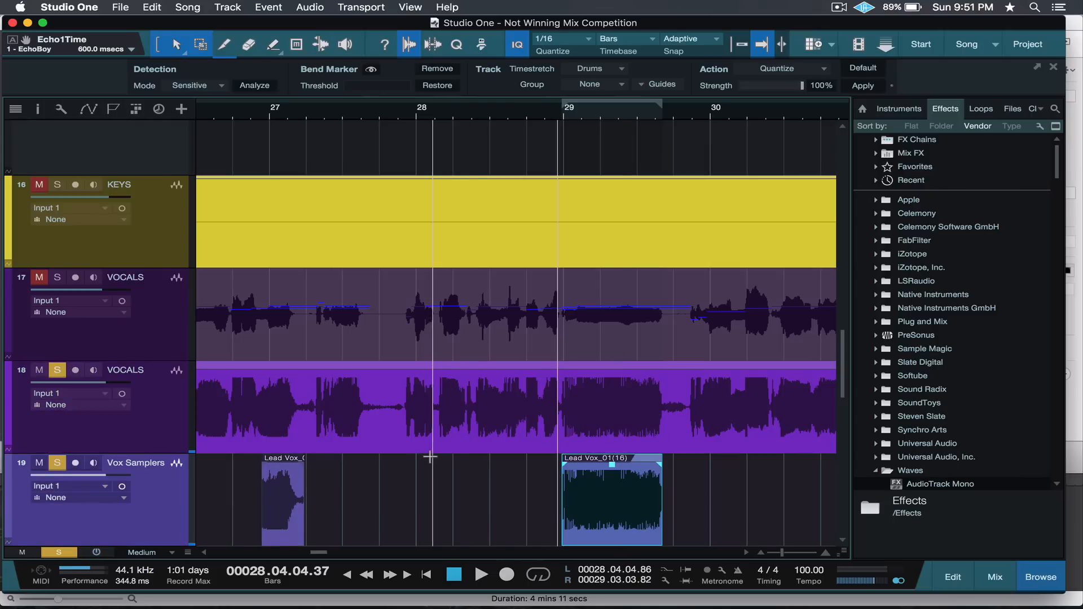
Select all six vocal slices on the Vox Samplers track and send them together to a new SampleOne instrument.
key("w")
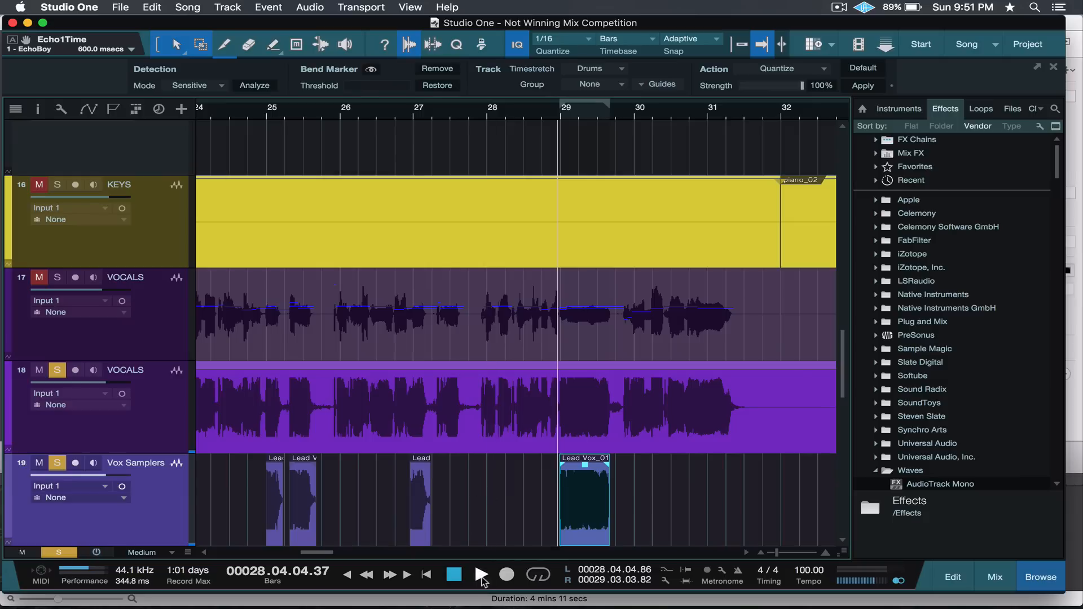
left_click(420, 520, "shift")
left_click(292, 517, "shift")
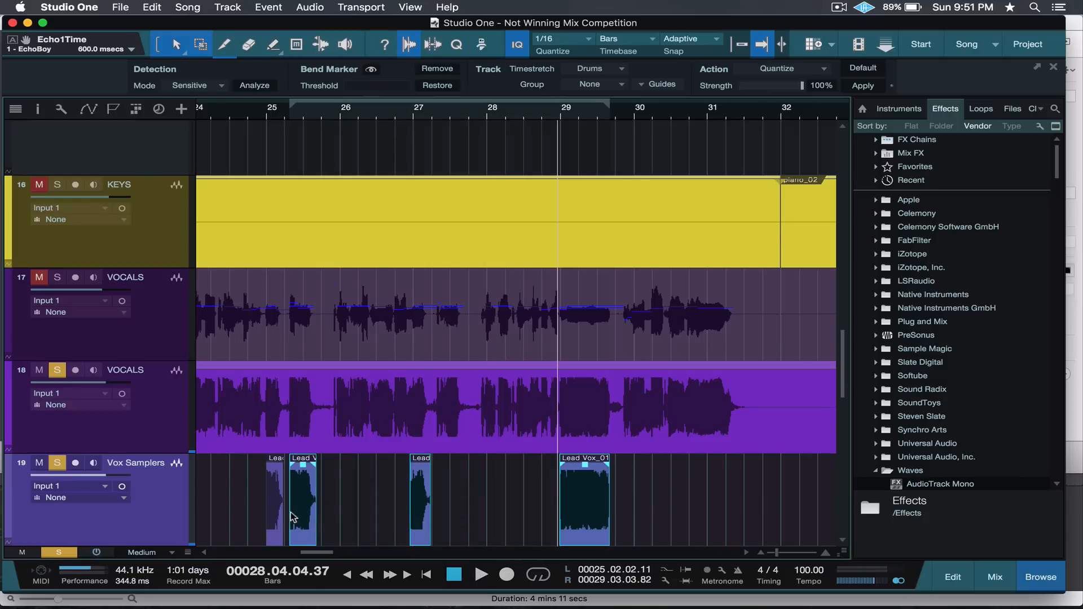
left_click(277, 516, "shift")
scroll(277, 514, "left", 5)
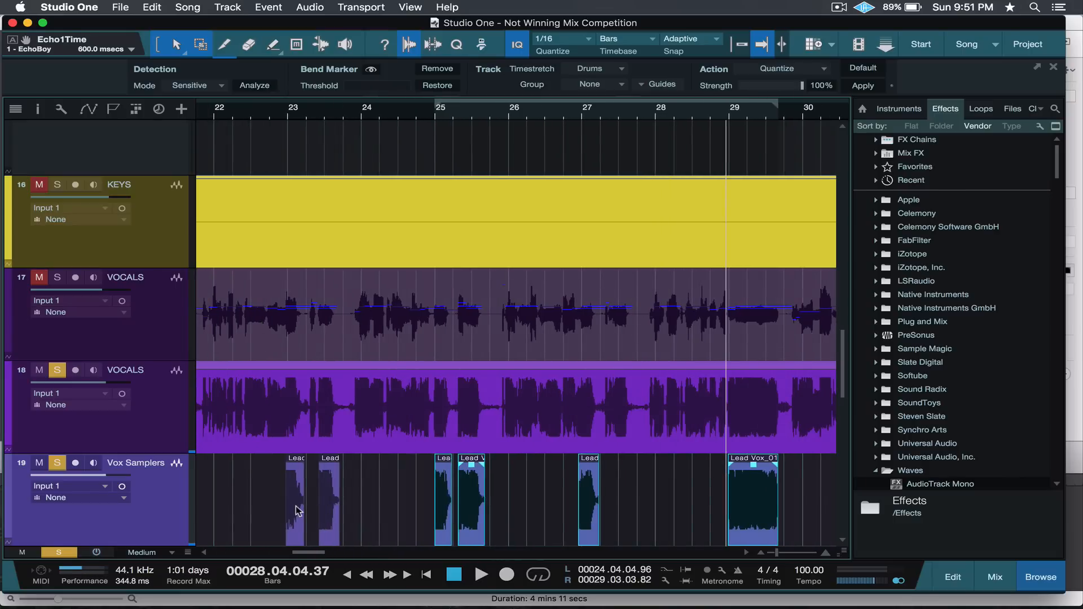
left_click(297, 511, "shift")
left_click(324, 514, "shift")
scroll(327, 511, "down", 3)
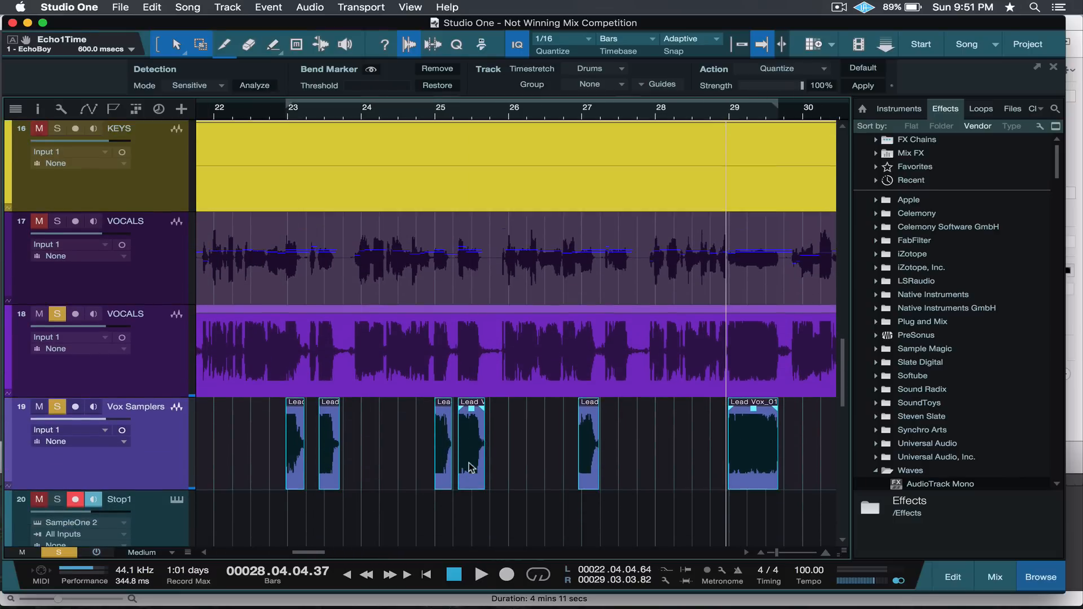
right_click(469, 462)
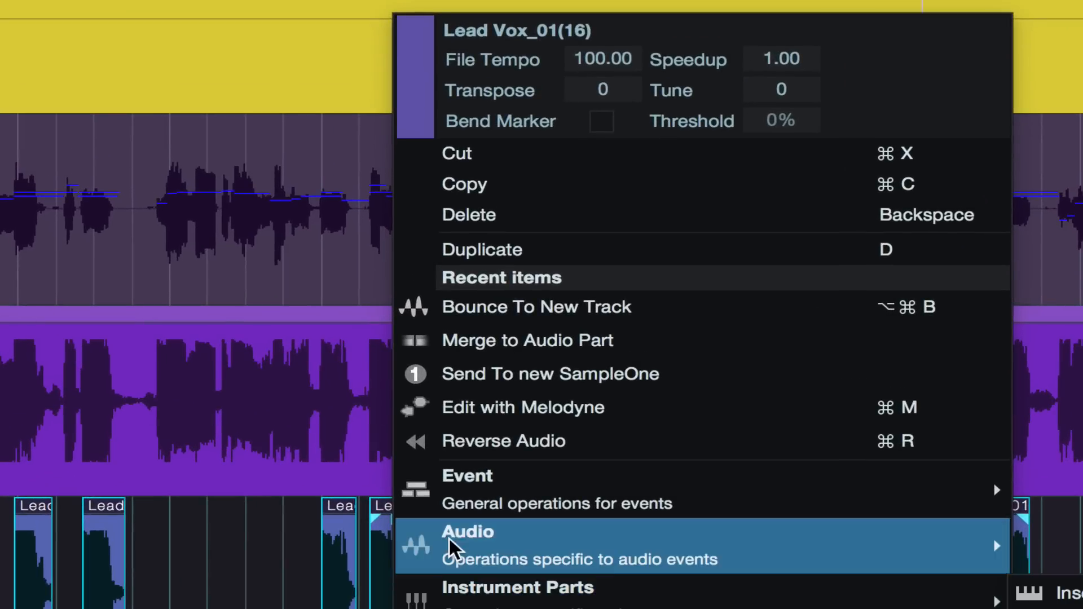
left_click(511, 367)
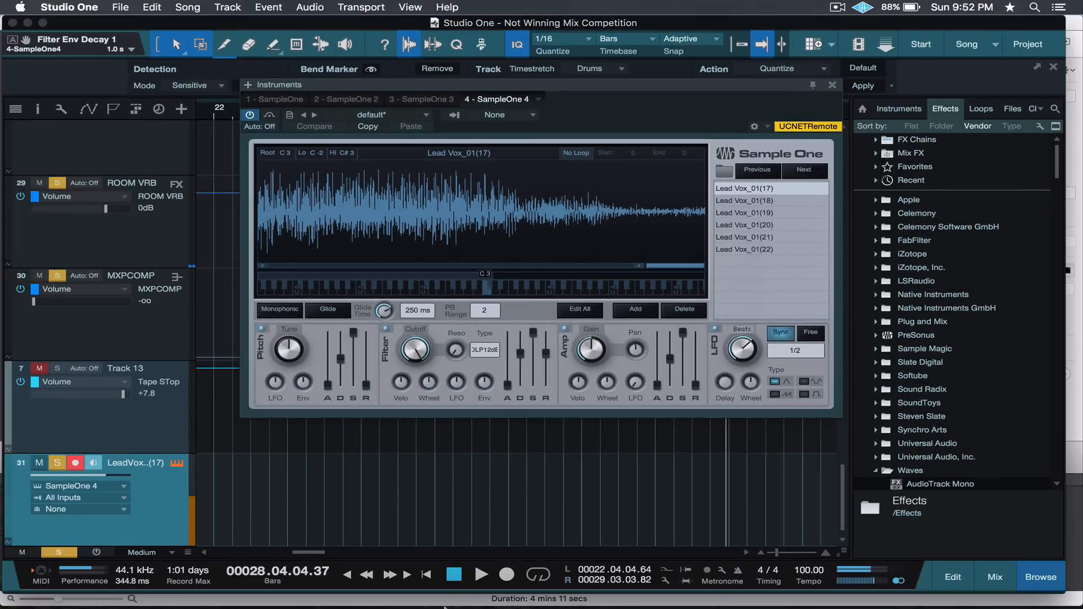
mouse_move(444, 607)
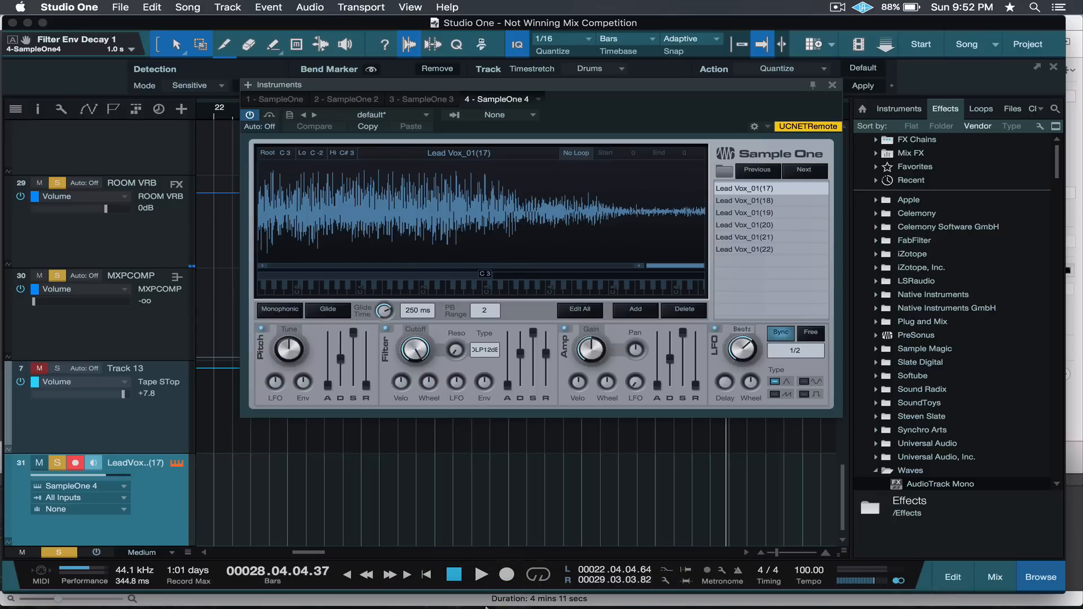
mouse_move(488, 608)
left_click(831, 85)
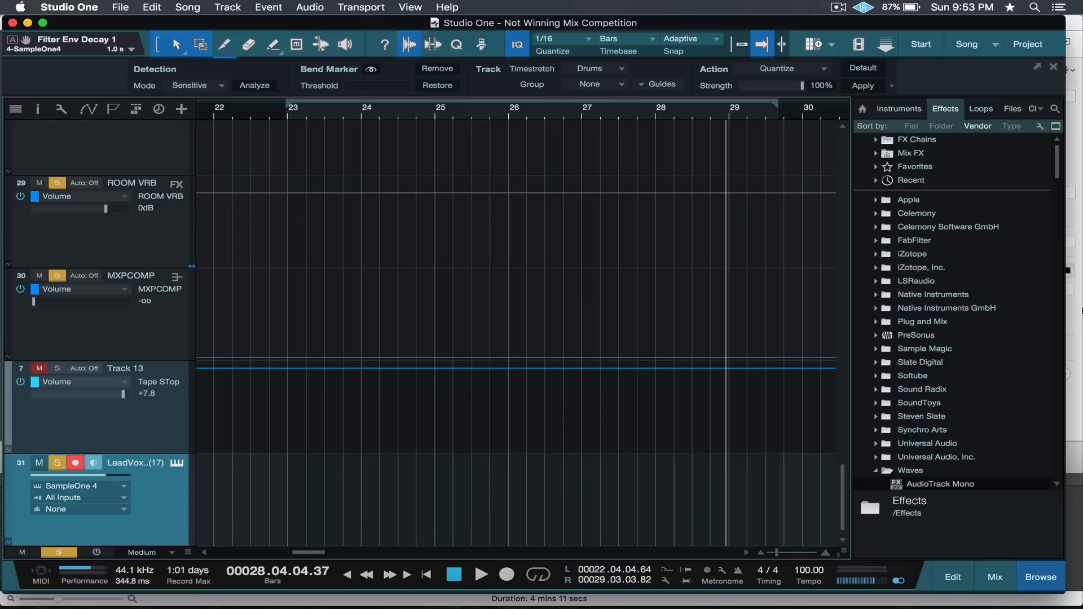
Remove EchoBoy from the new vocal sampler channel and insert the PreSonus Beat Delay in its place.
scroll(885, 254, "down", 10)
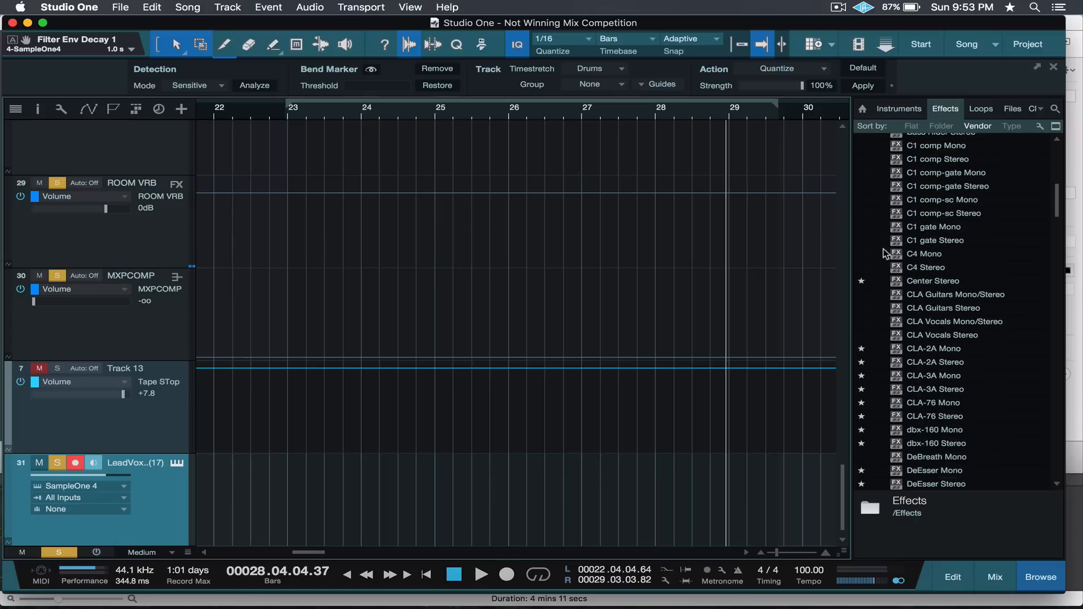
left_click(877, 198)
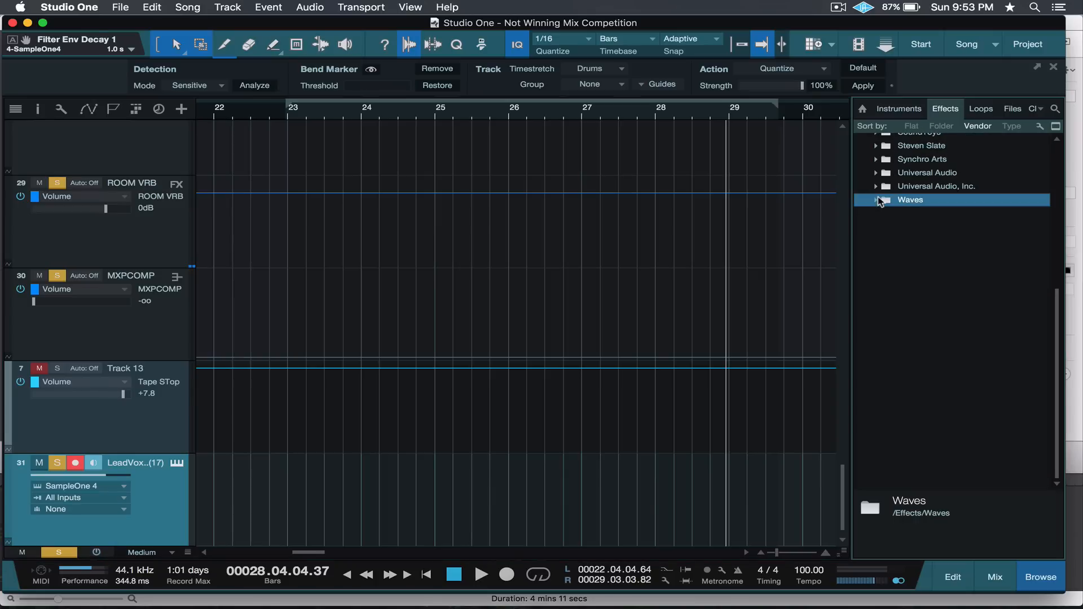
scroll(875, 212, "up", 3)
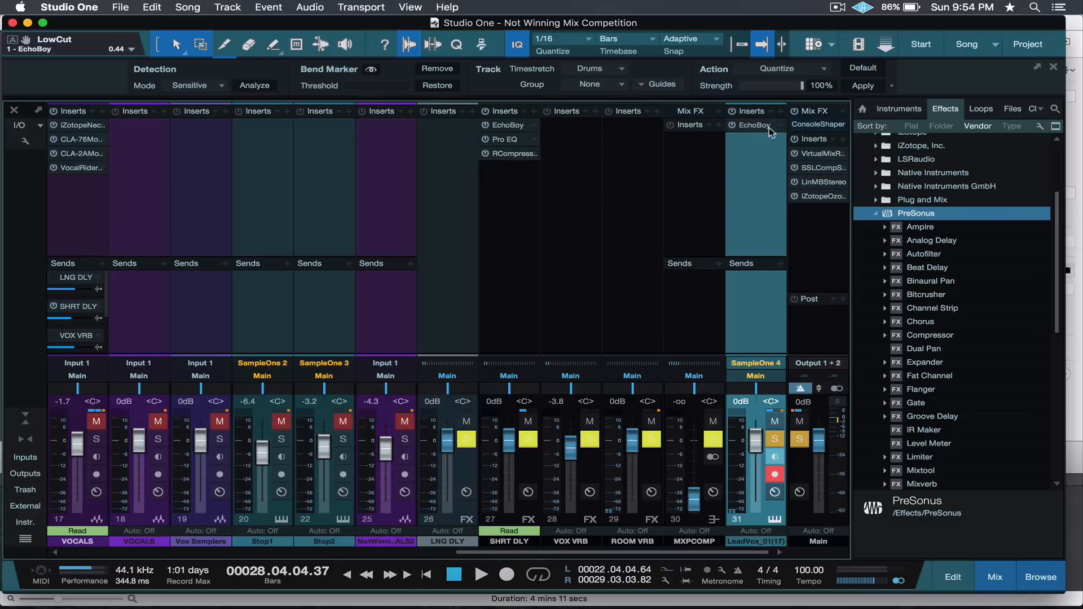
left_click(781, 125)
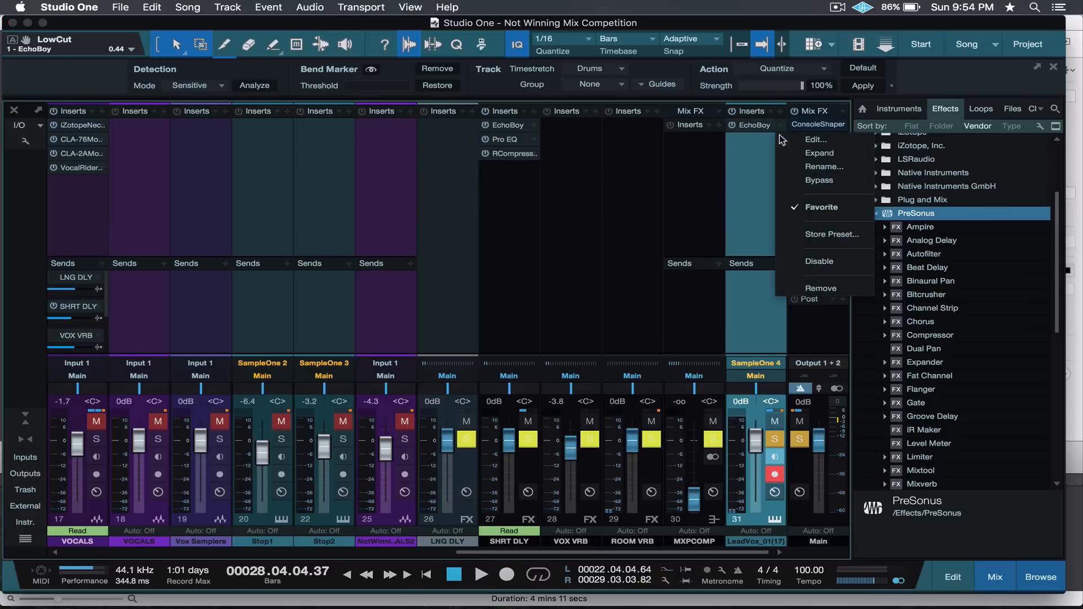
left_click(795, 288)
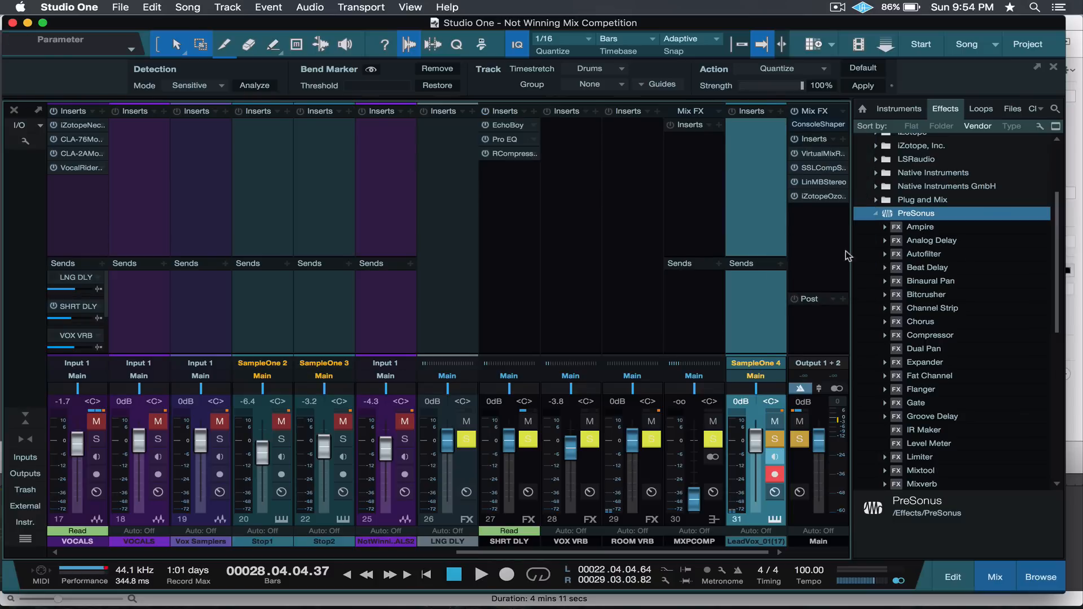
left_click(895, 269)
left_click_drag(894, 269, 763, 184)
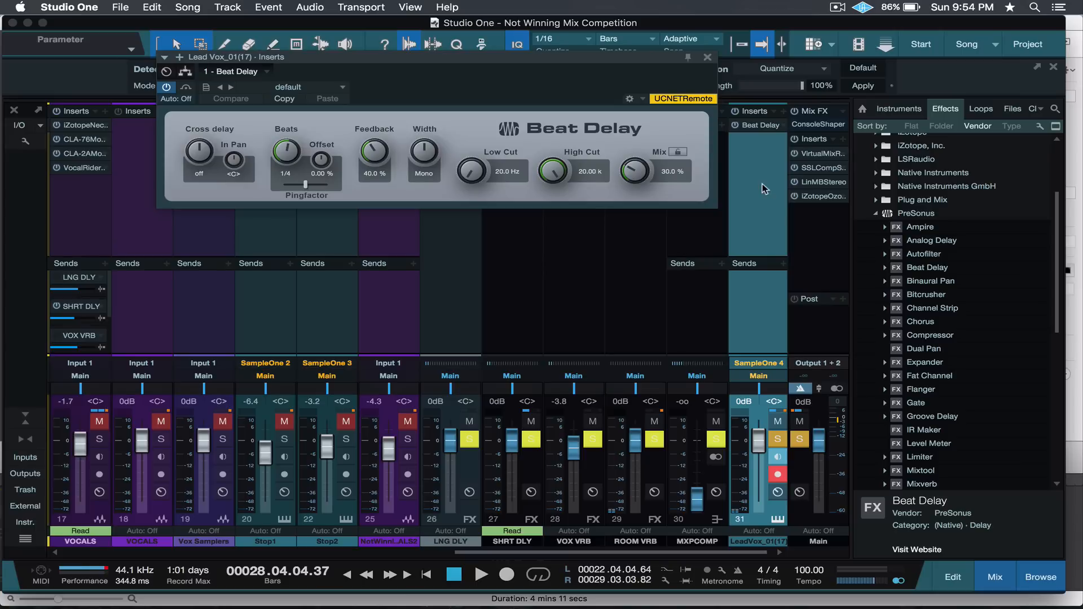
Insert Room Reverb after Beat Delay on the vocal sampler channel and keep its window pinned open away from the inserts.
scroll(888, 282, "down", 10)
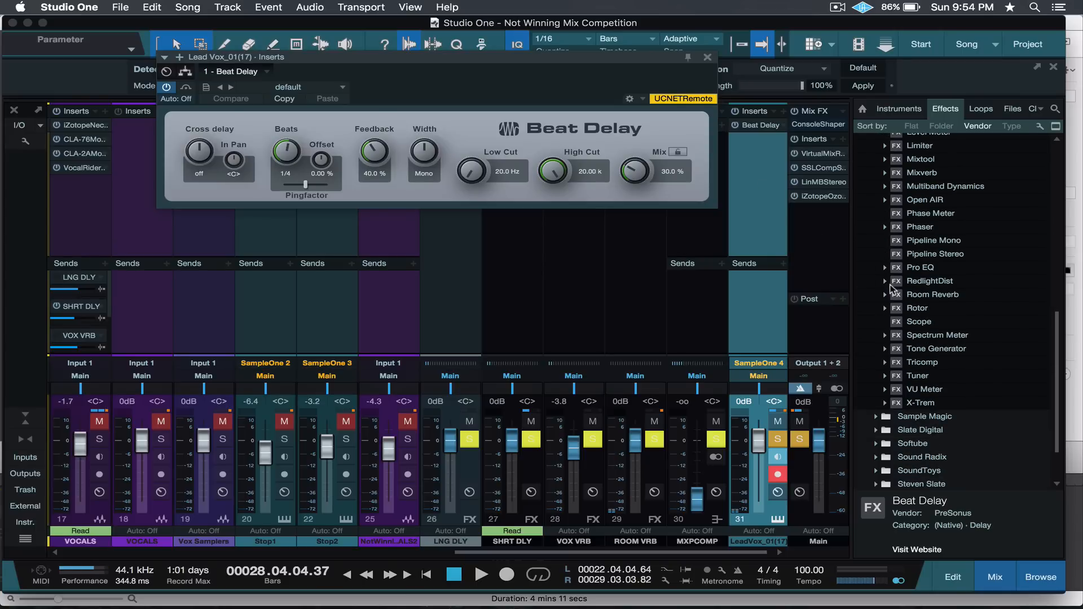
left_click(896, 295)
left_click_drag(896, 295, 756, 170)
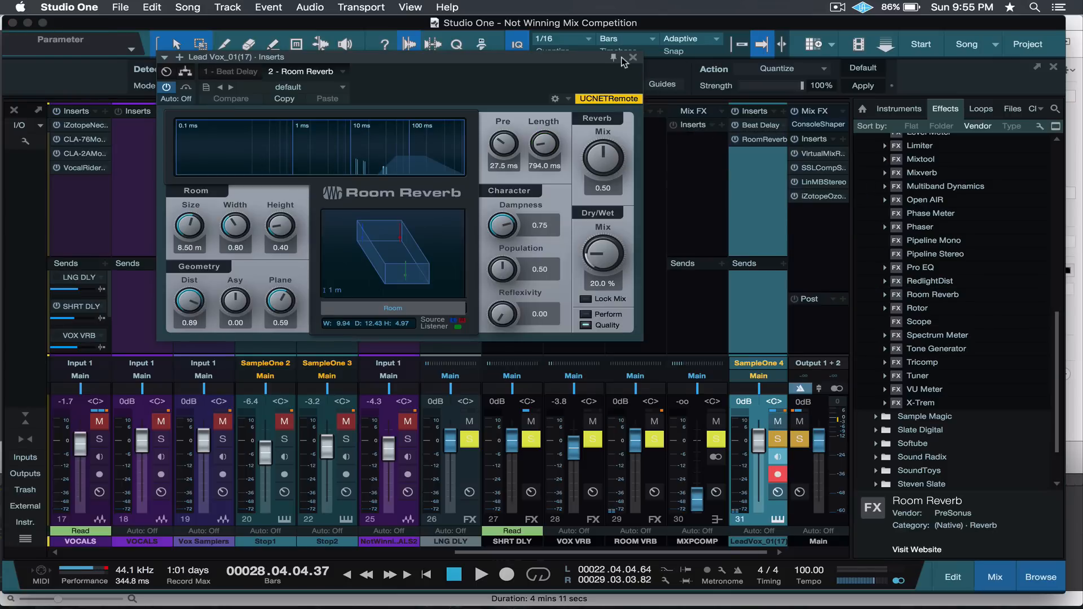
left_click_drag(560, 62, 977, 189)
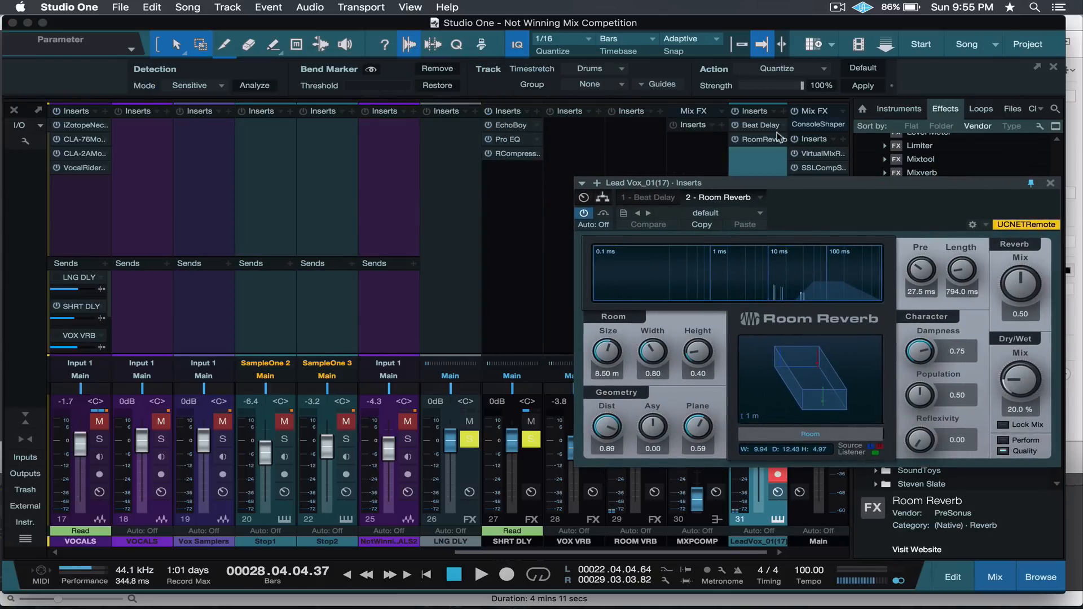
Open Beat Delay alongside the reverb and lower its mix to 13%.
left_click(762, 127)
double_click(762, 127)
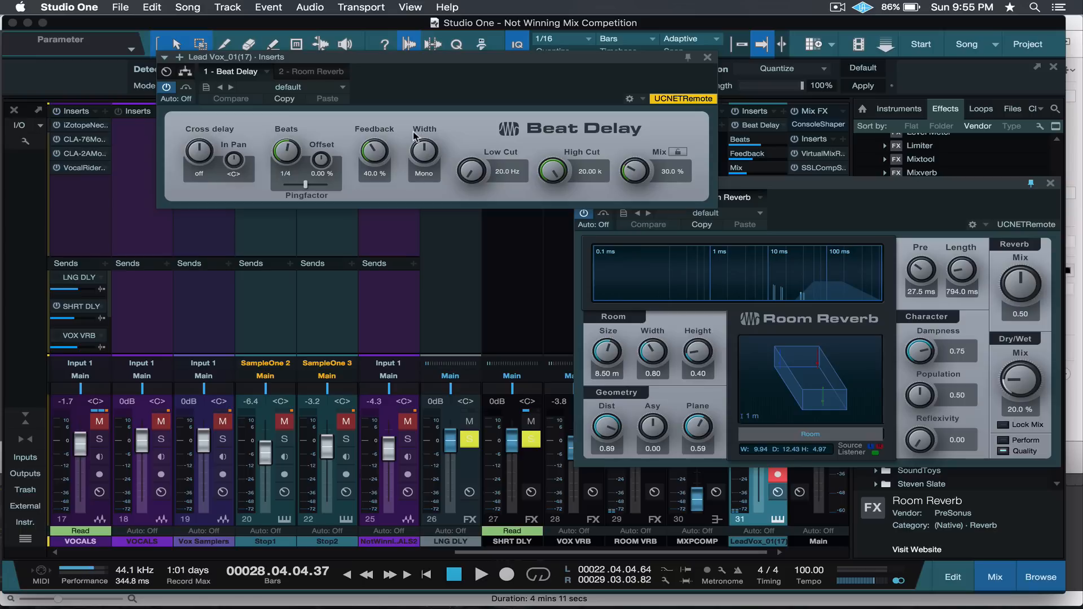
left_click(297, 60)
left_click_drag(298, 61, 323, 51)
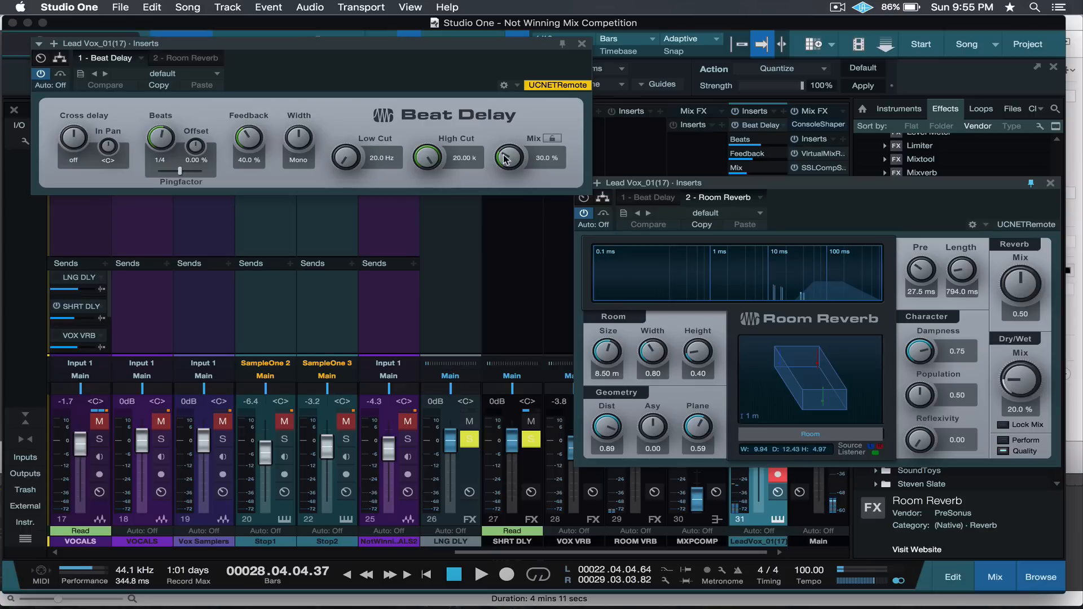
left_click_drag(506, 159, 500, 174)
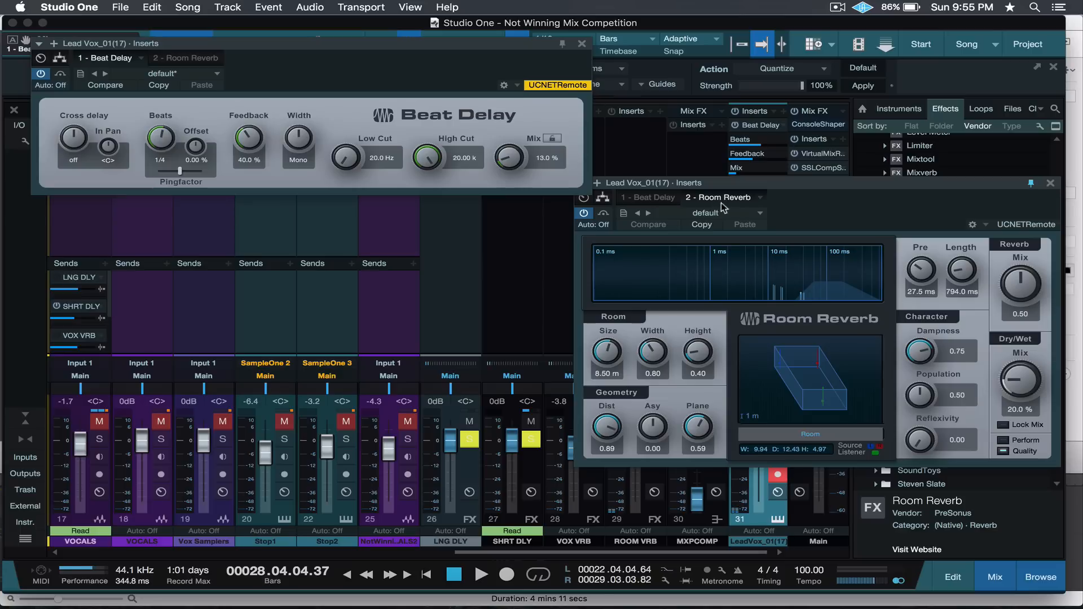
Load the Medium Studio preset in Room Reverb and close both effect windows.
left_click(741, 211)
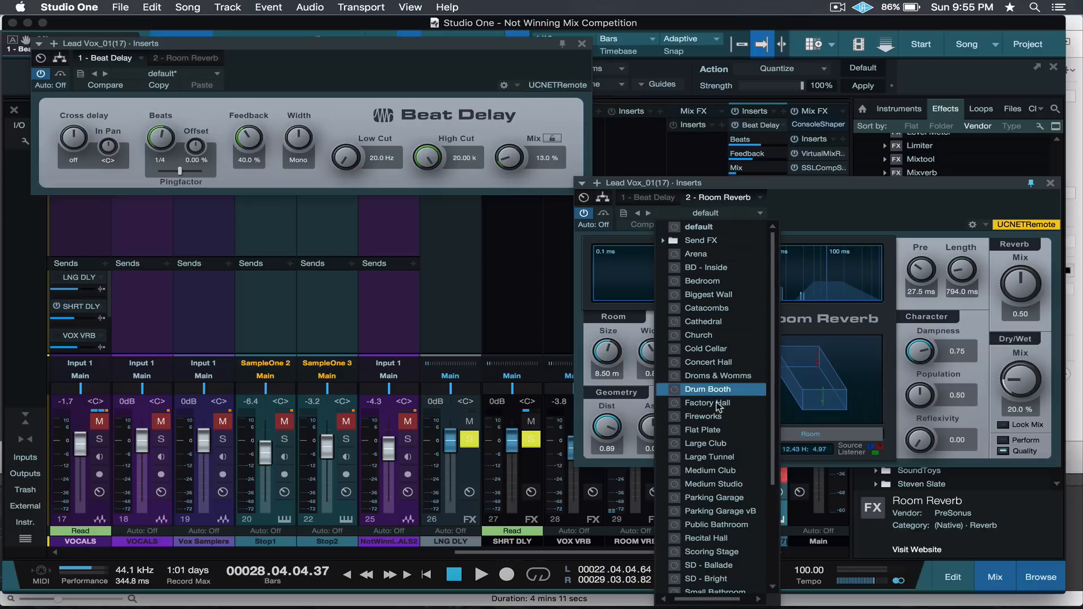
left_click(713, 479)
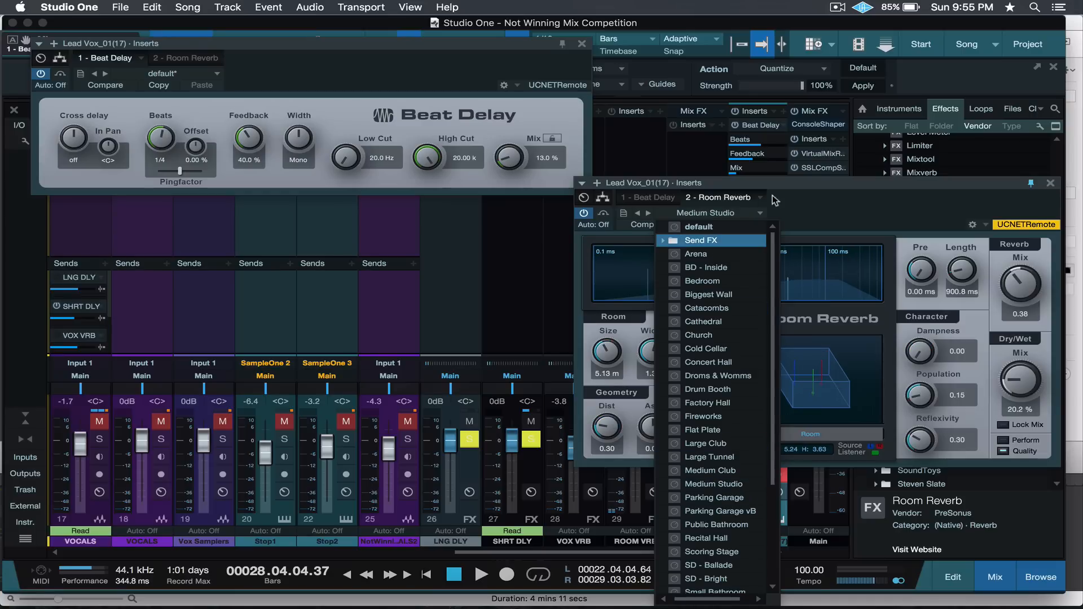
left_click(808, 195)
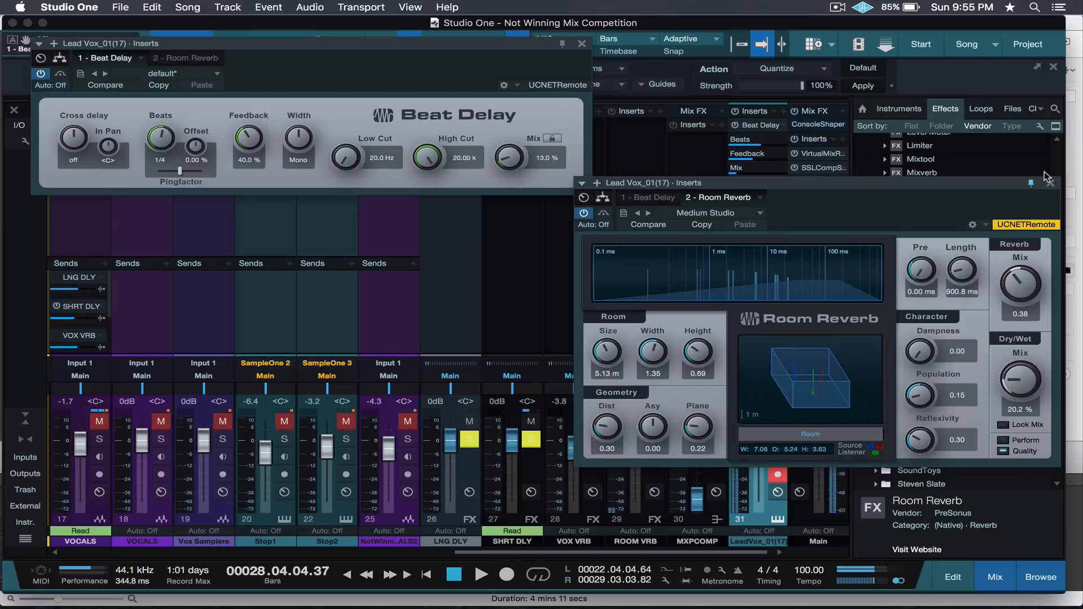
left_click(1050, 186)
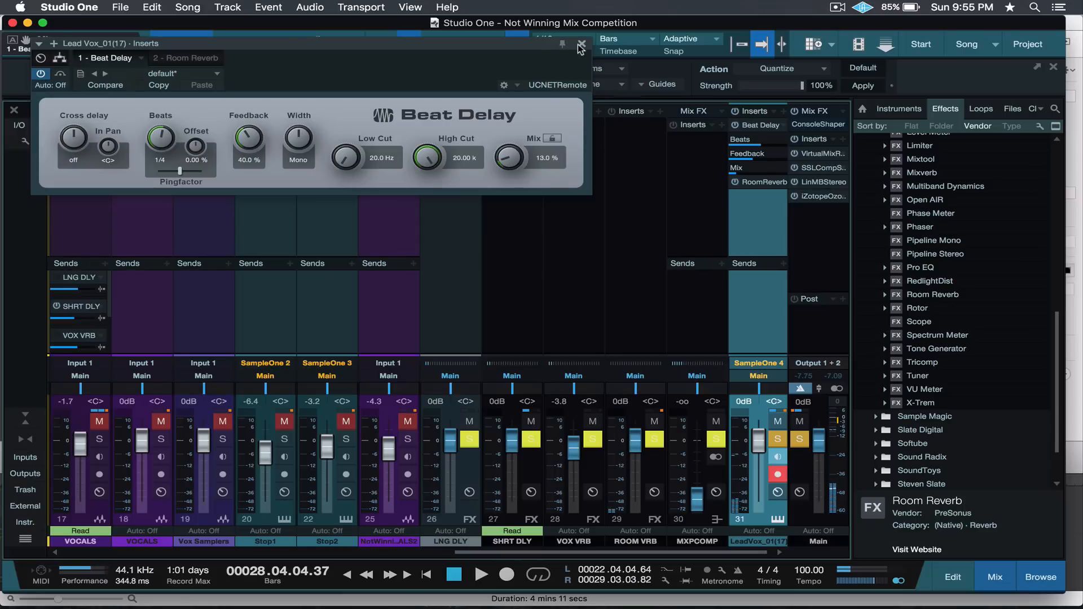
left_click(581, 43)
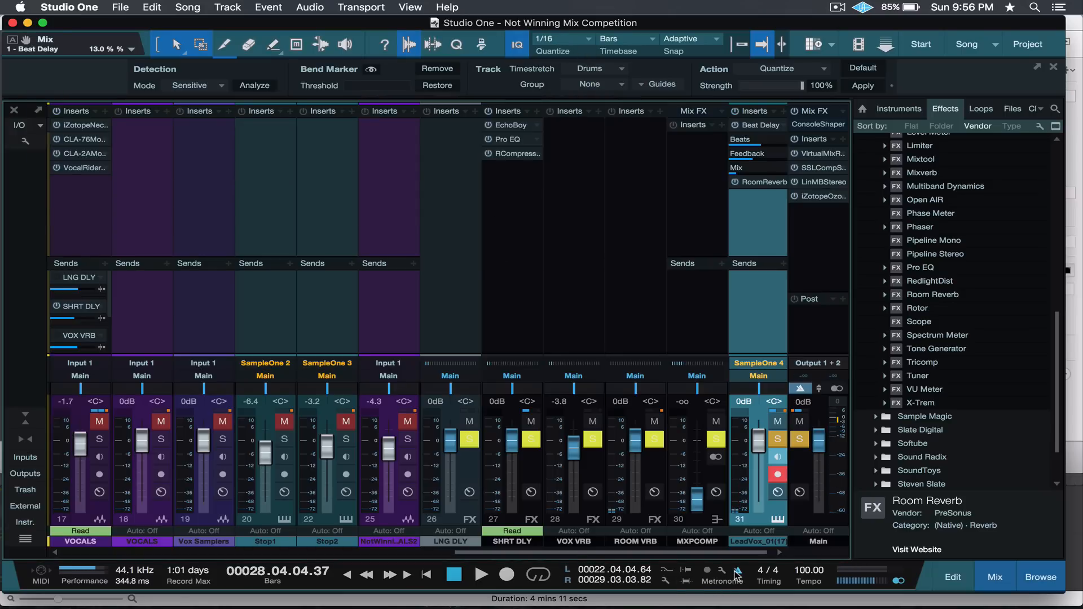
Hide the mixer and place the playhead at bar 88, just past the end of the bass part.
key("F3")
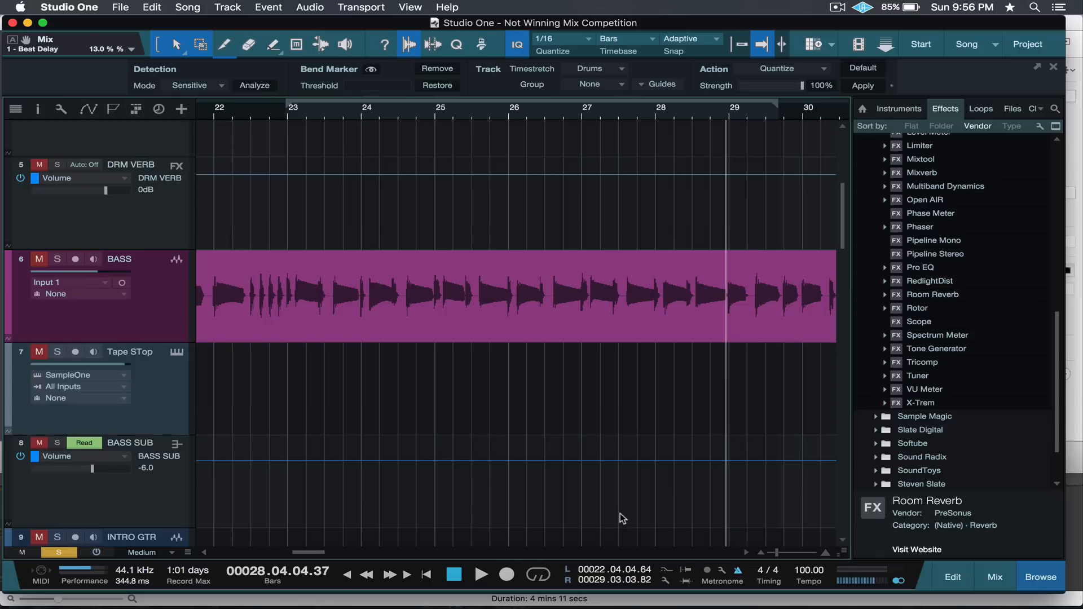
key("w")
key("w")
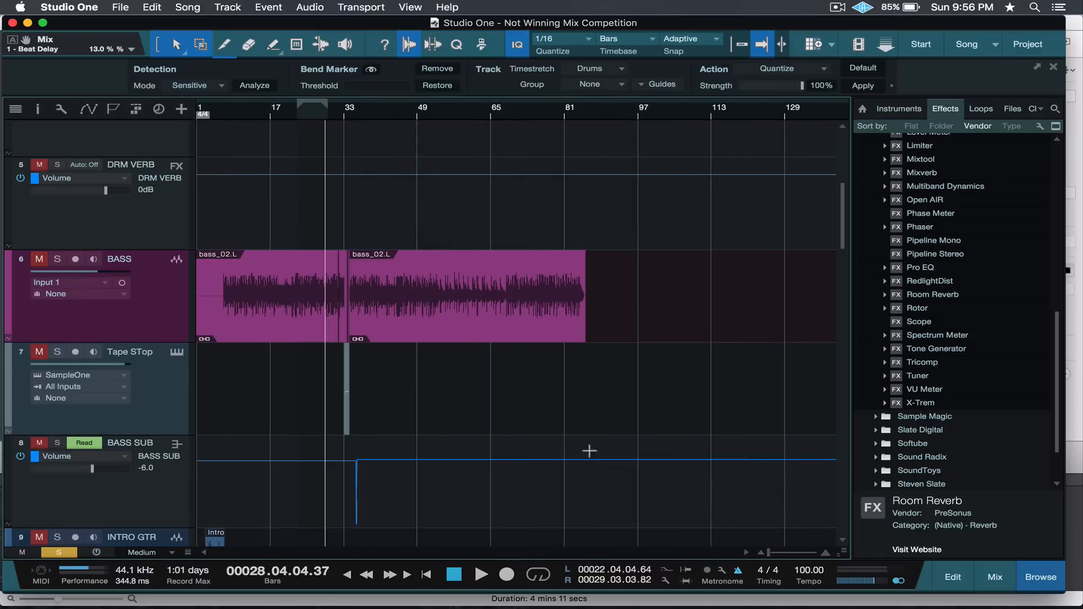
left_click(599, 116)
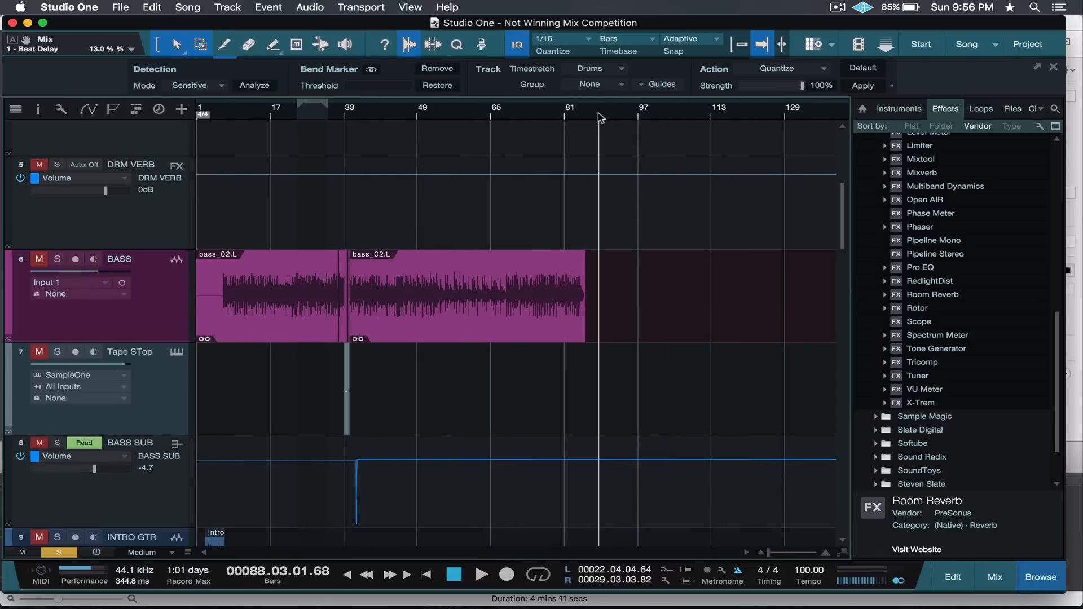
Rename the new vocal sampler instrument track as Cool Samples.
scroll(380, 445, "down", 10)
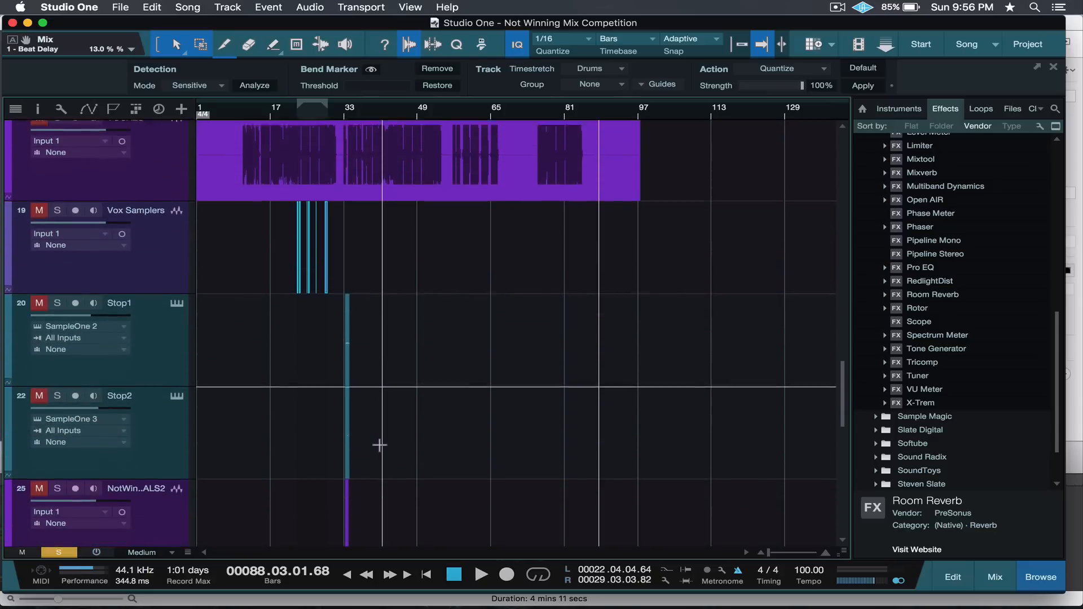
scroll(379, 445, "down", 5)
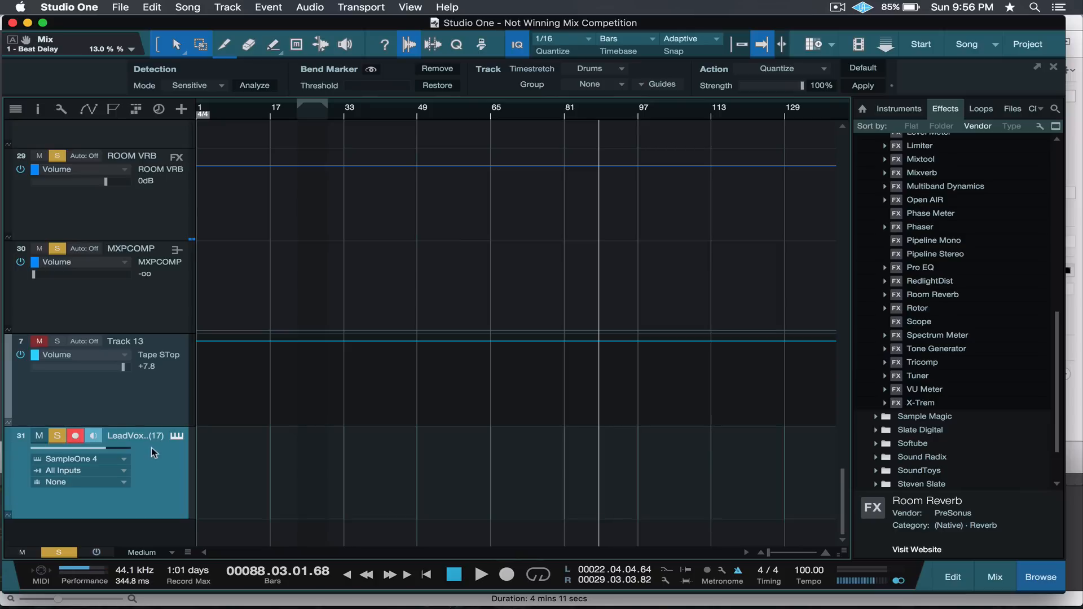
double_click(130, 435)
type("Lead")
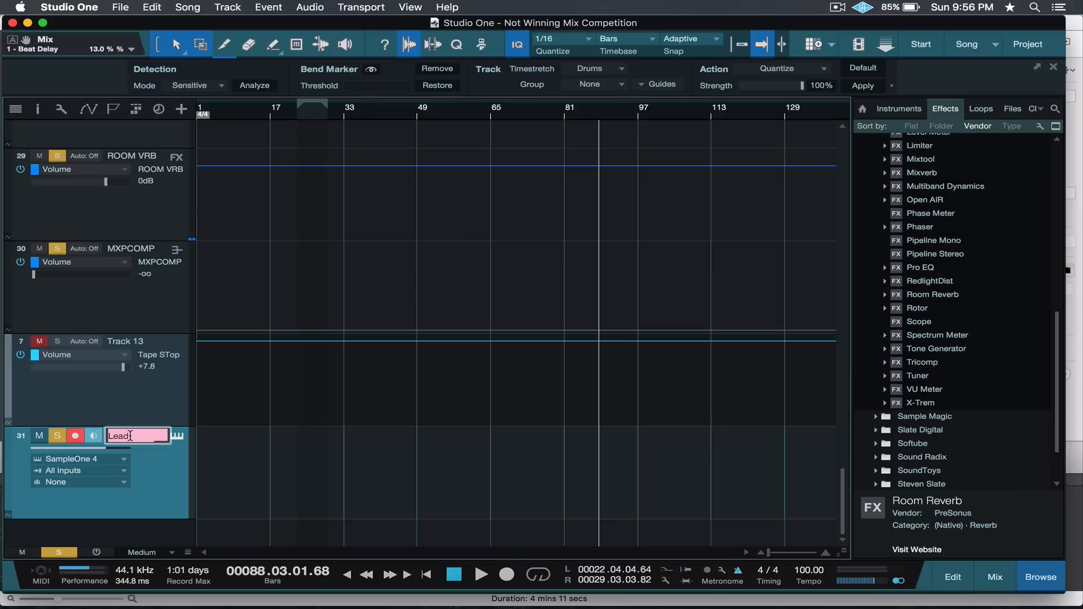
type("Coo")
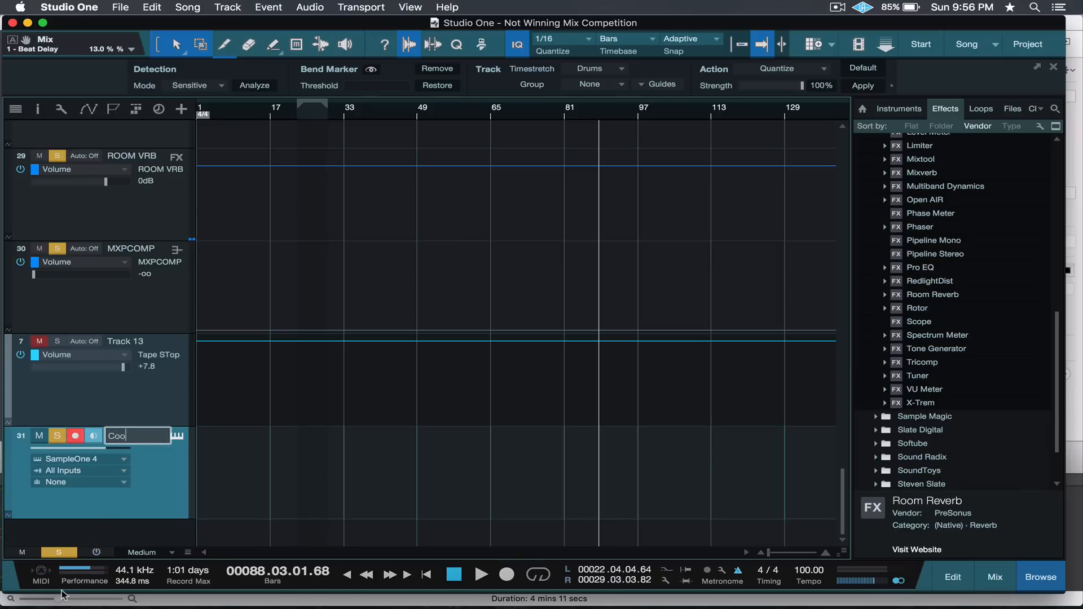
type("l Sampler")
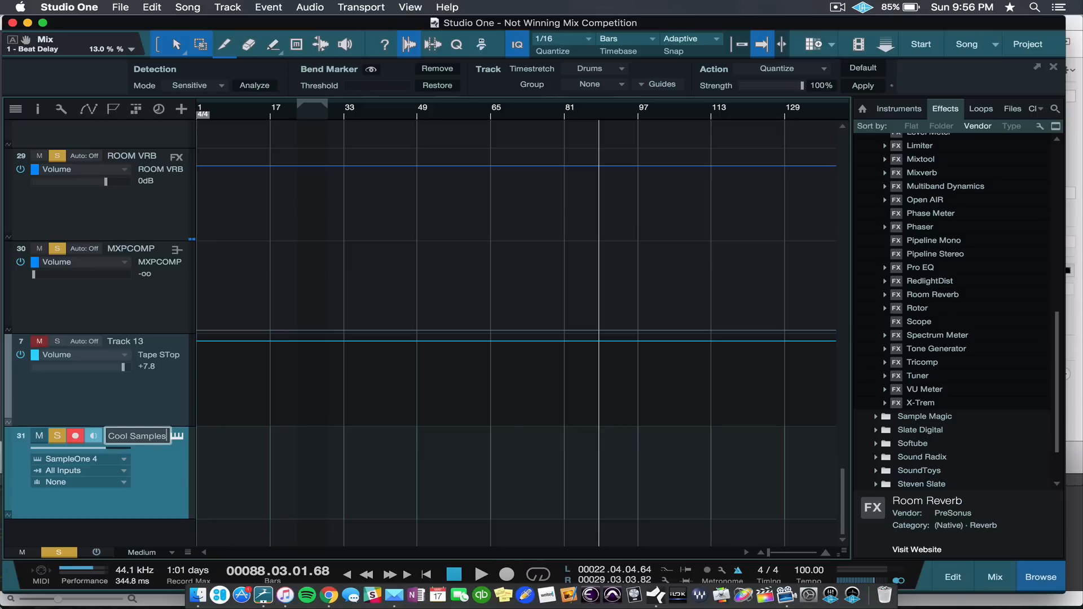
key("Return")
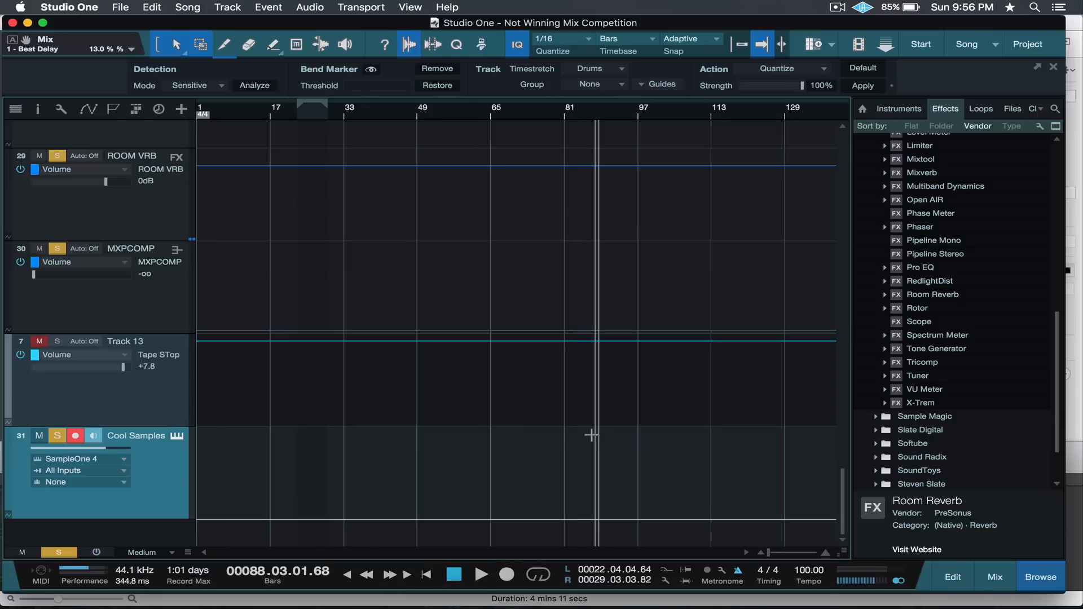
scroll(583, 435, "up", 2)
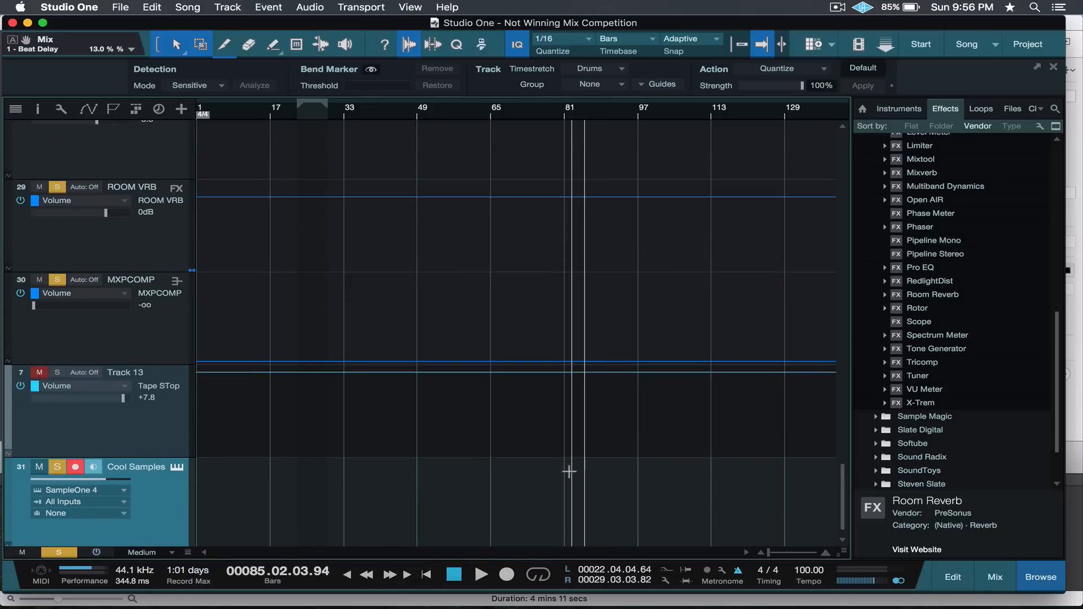
Create an empty part at bar 83 on the Cool Samples track and extend its start back to bar 77.
scroll(570, 471, "down", 1)
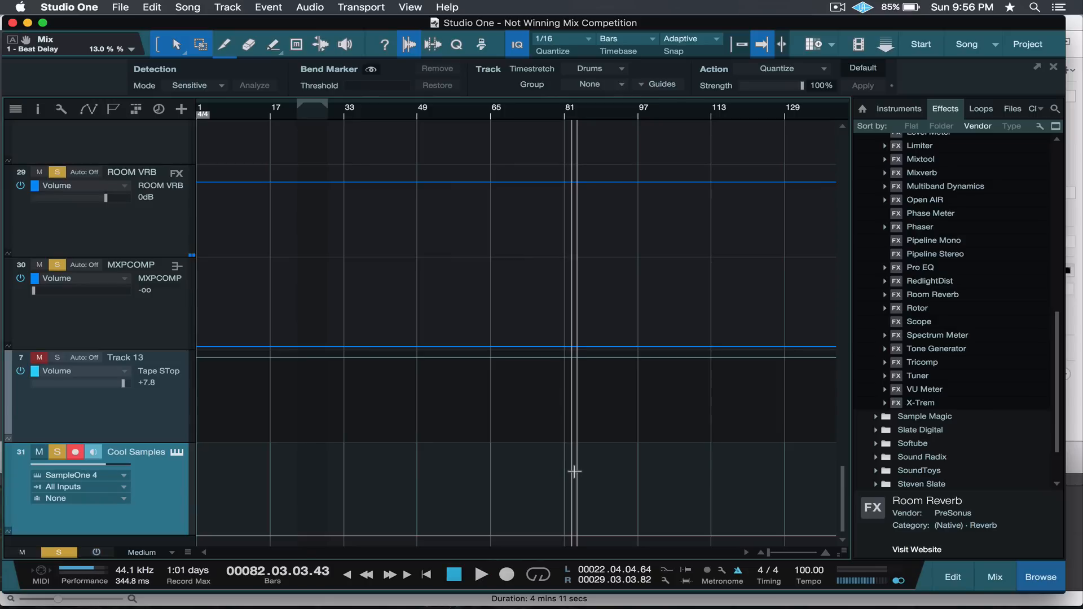
scroll(574, 471, "up", 1)
left_click(574, 471)
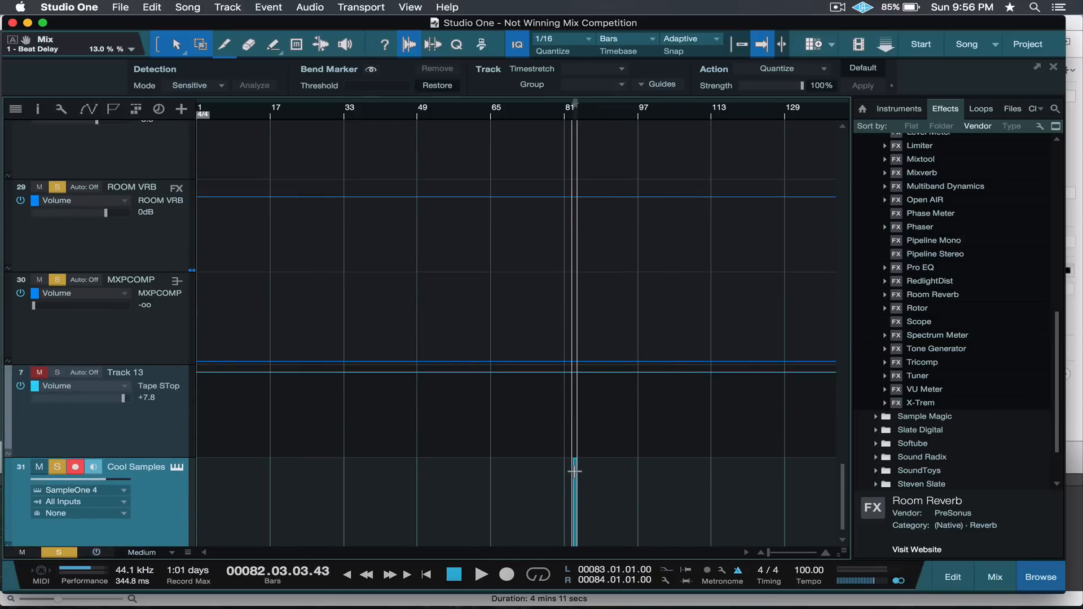
key("e")
key("e")
key("e")
key("e")
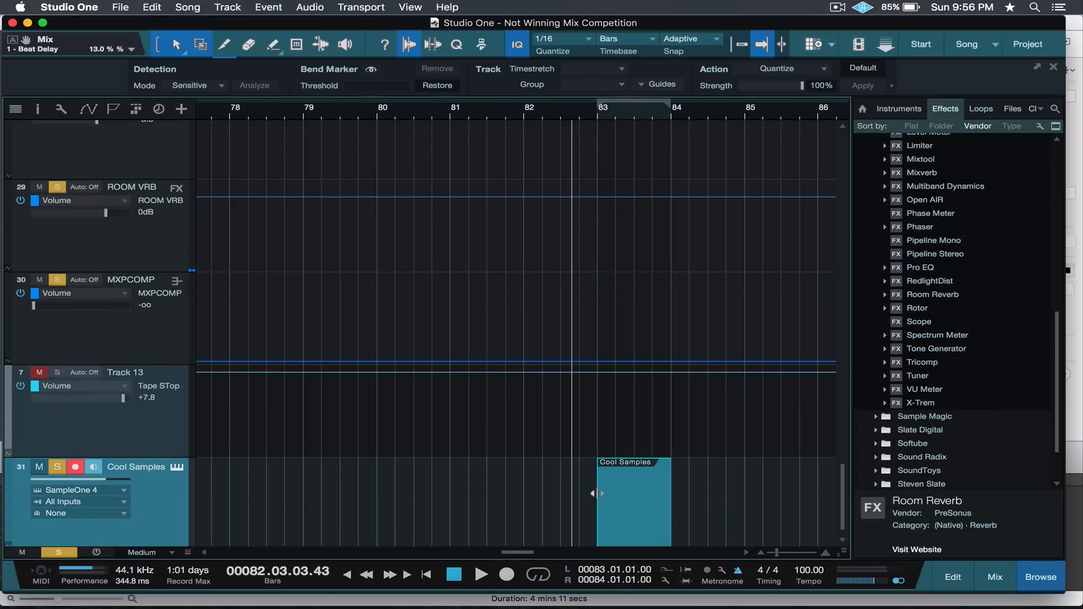
left_click_drag(596, 493, 181, 494)
key("w")
key("w")
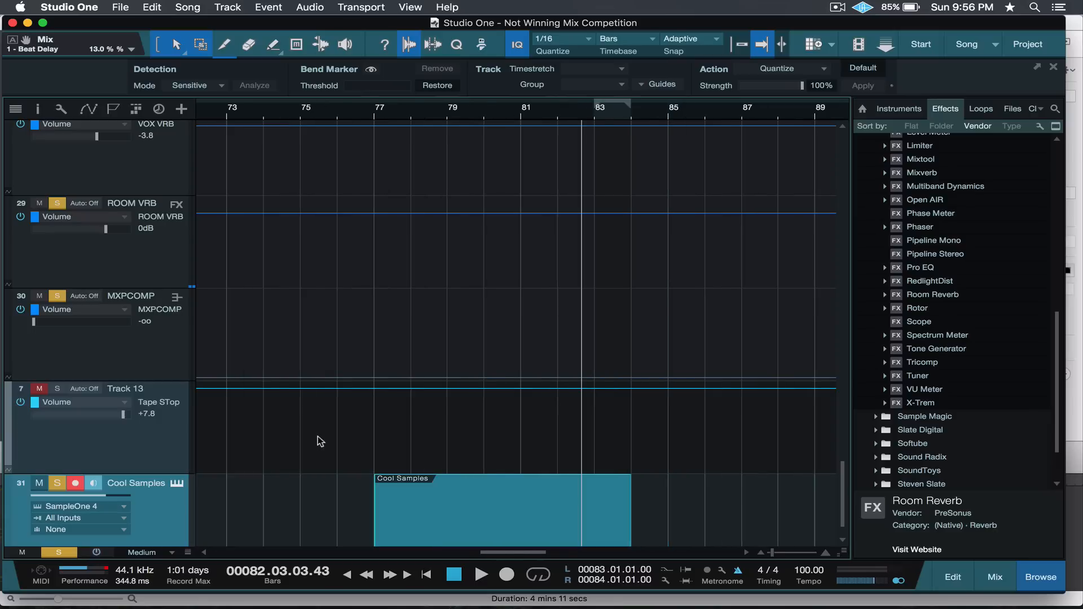
Lengthen the Cool Samples part and position it over about bars 77 to 106, with the playhead near its start in bar 78.
left_click_drag(602, 507, 846, 510)
left_click_drag(477, 499, 315, 503)
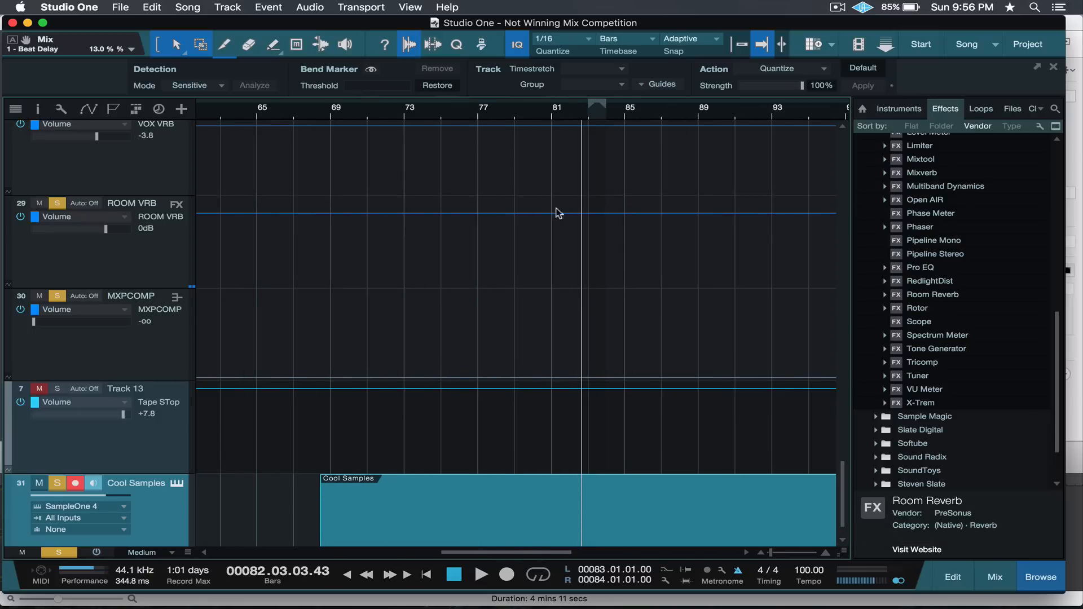
left_click_drag(534, 502, 555, 504)
left_click(508, 453)
left_click_drag(507, 538, 682, 521)
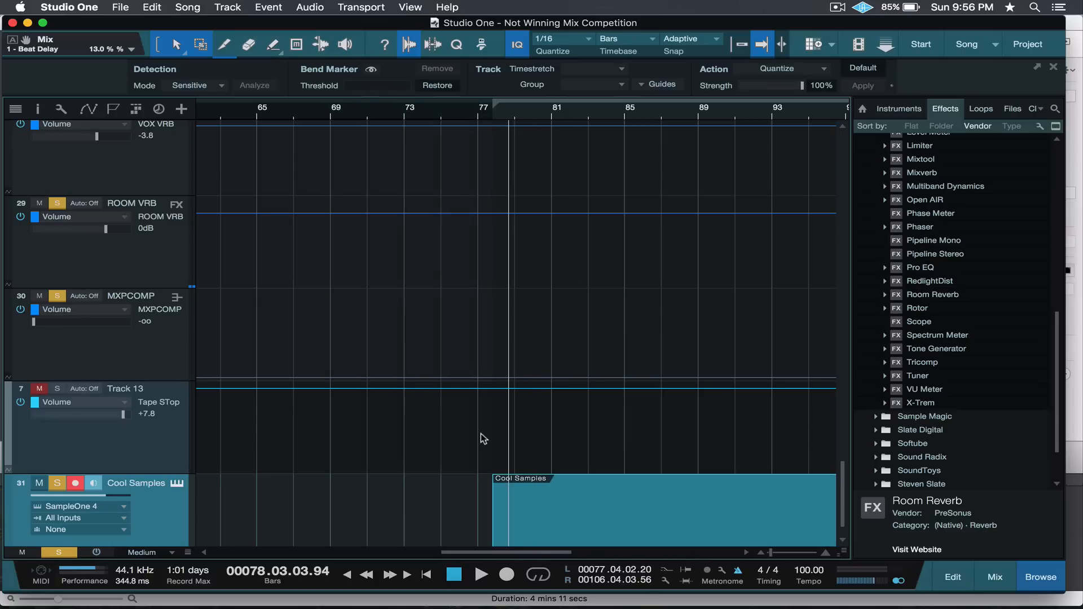
Open the Cool Samples part in the note editor and shrink the pitch bend lane to enlarge the note grid.
double_click(552, 530)
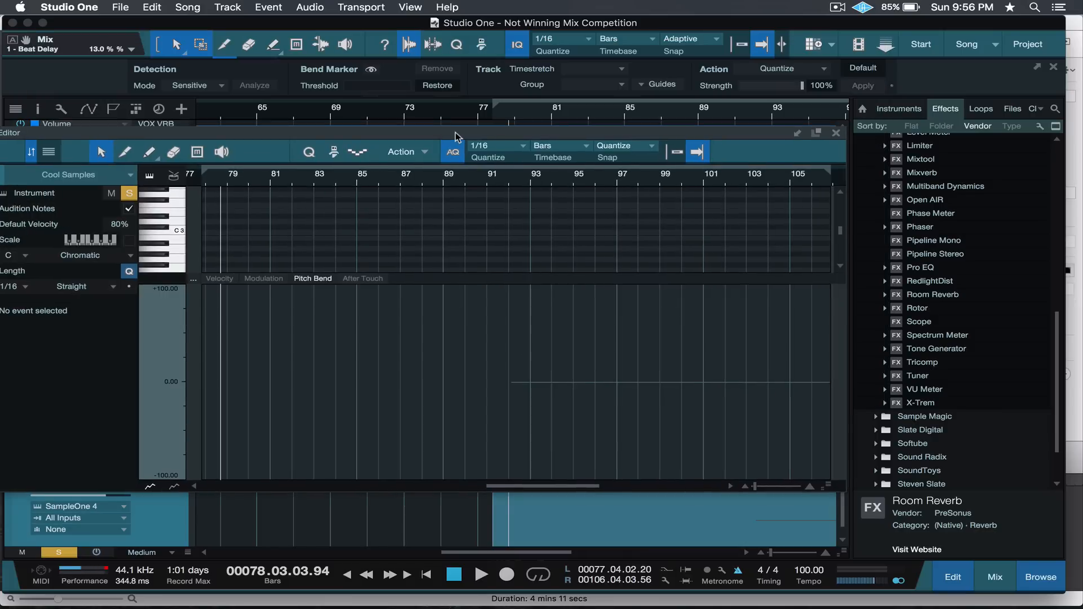
left_click_drag(442, 279, 471, 538)
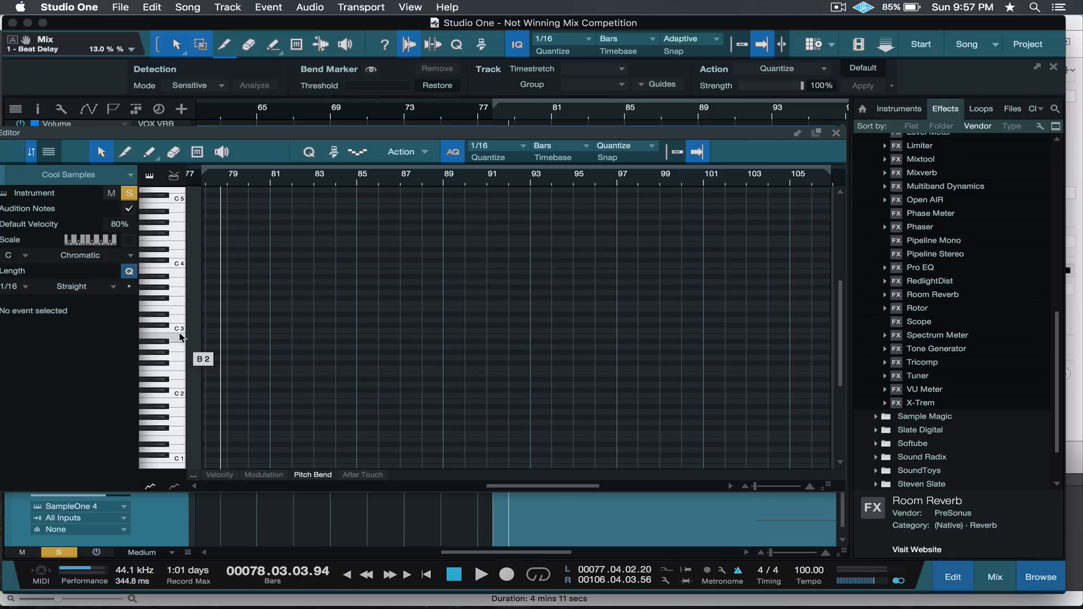
Try recording a C3 note into the part from bar 78 and undo the take.
key("KP_Multiply")
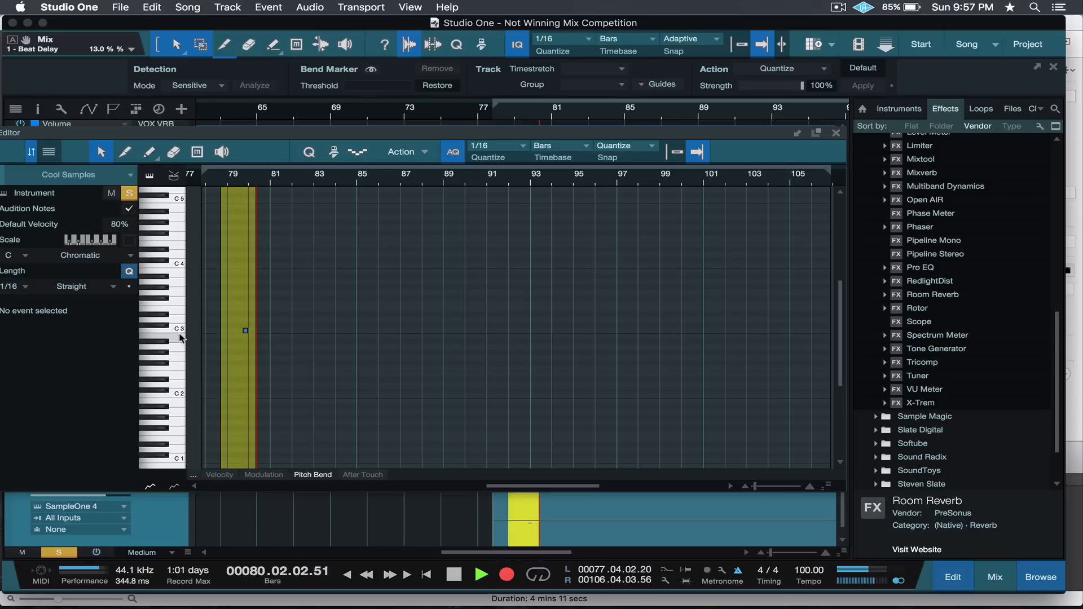
key("space")
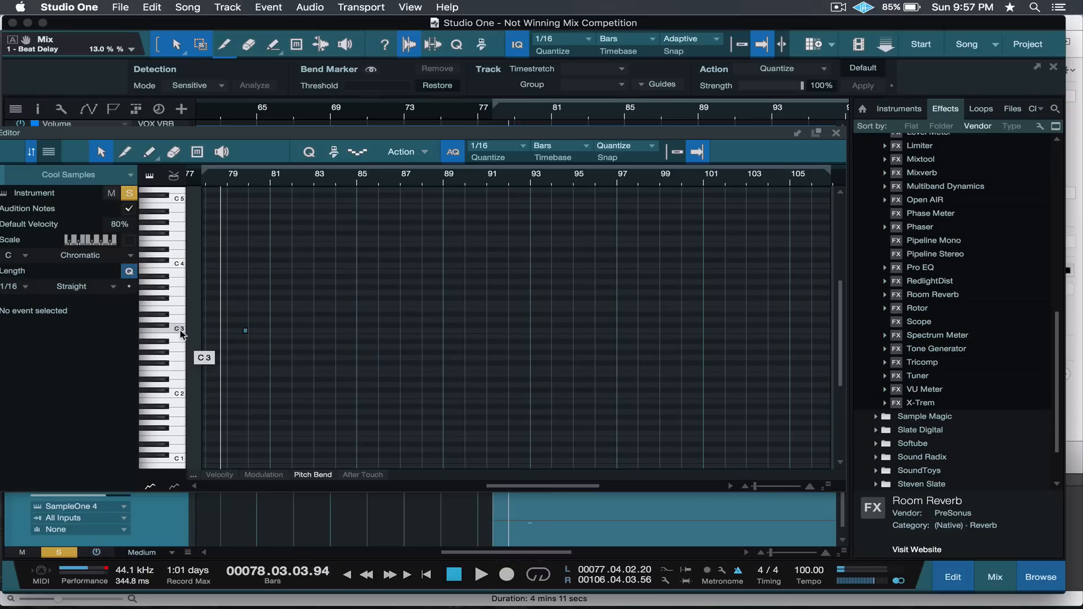
key("super+z")
key("e")
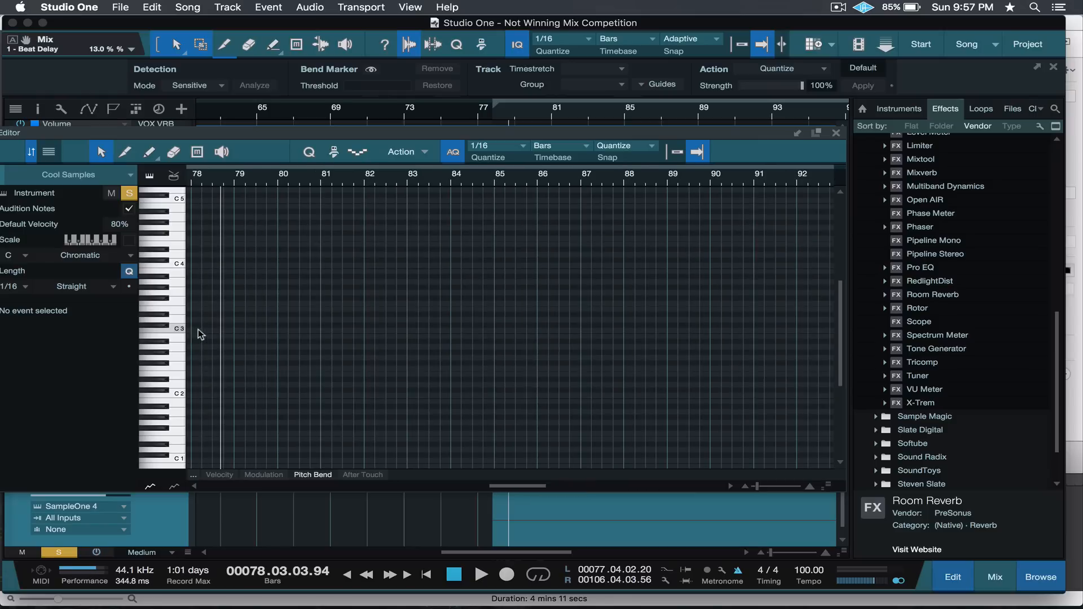
Set the audio device block size to 64 samples and apply the setting.
left_click(75, 10)
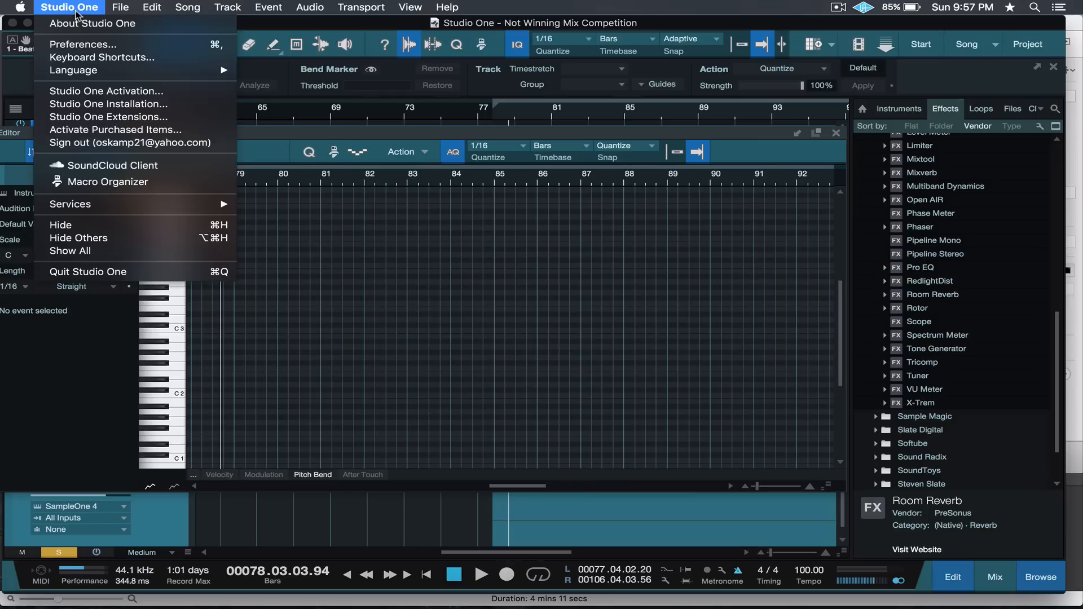
left_click(120, 44)
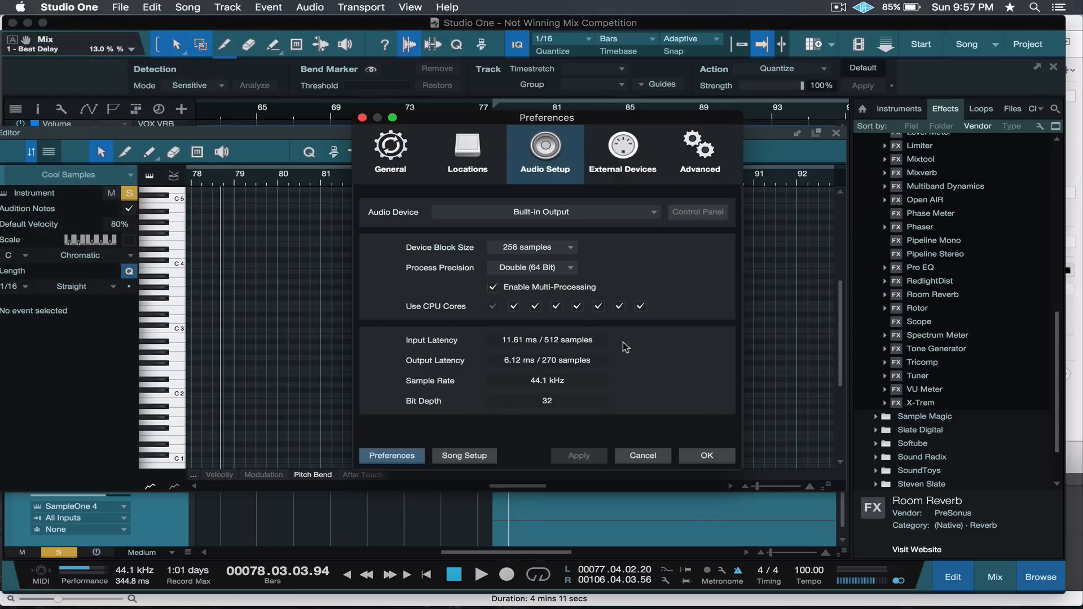
left_click(564, 250)
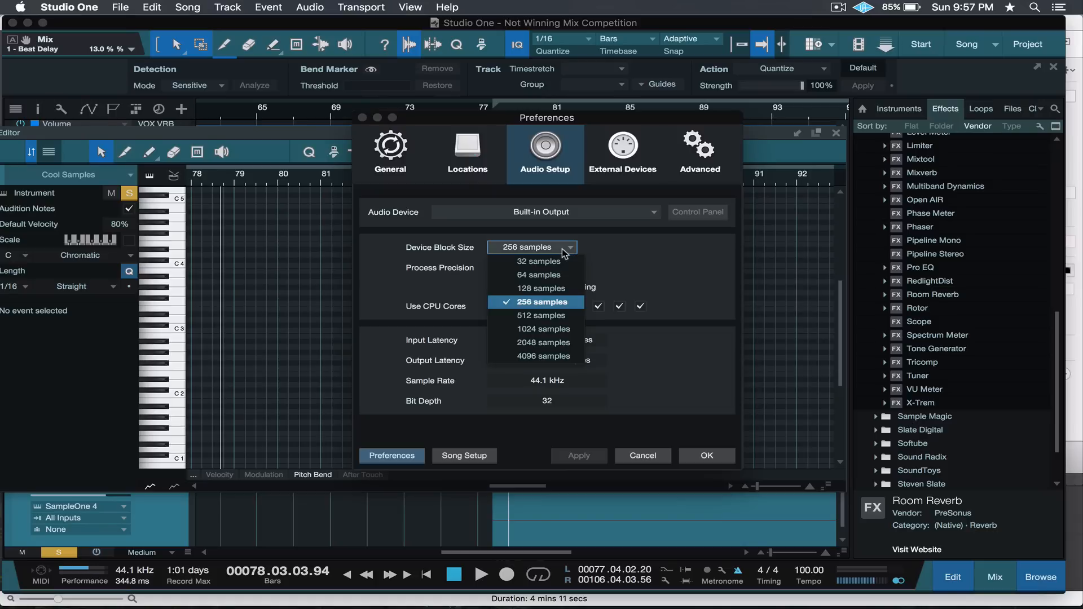
left_click(571, 277)
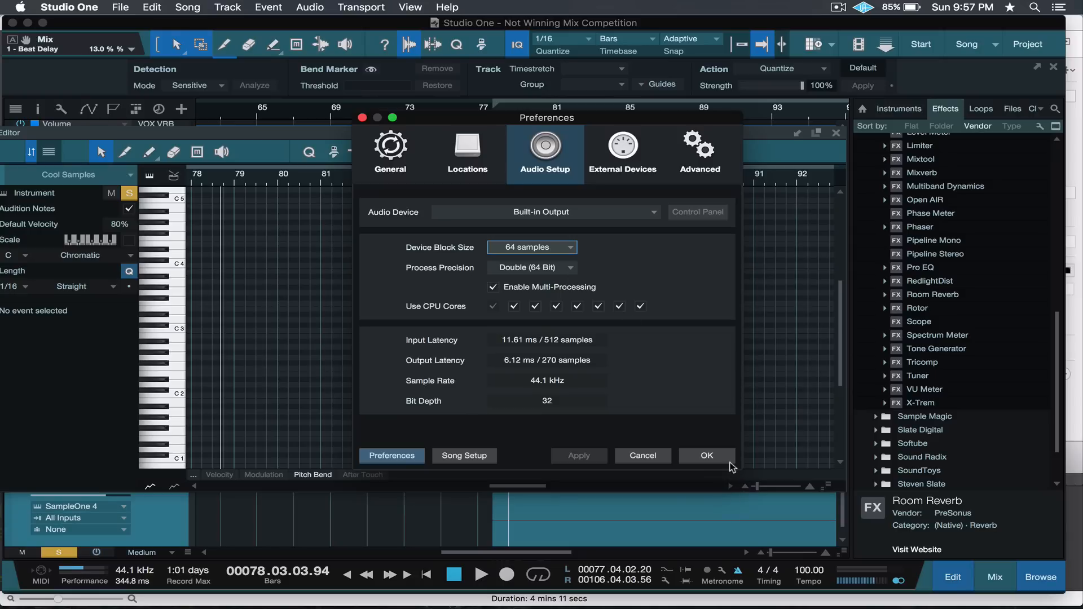
left_click(728, 461)
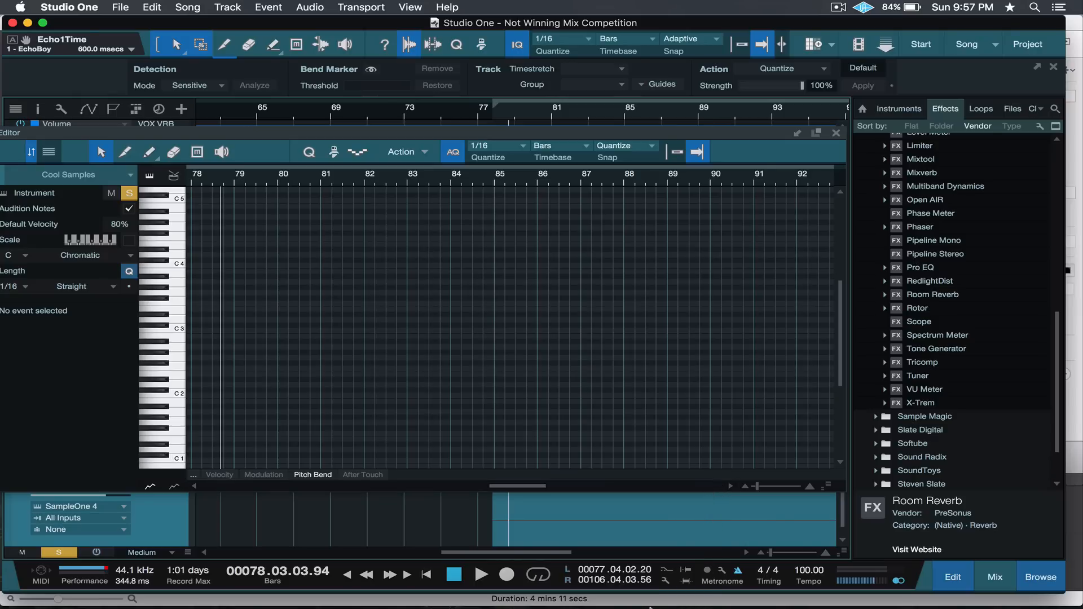
Raise the audio device block size to 128 samples and apply the setting.
mouse_move(647, 607)
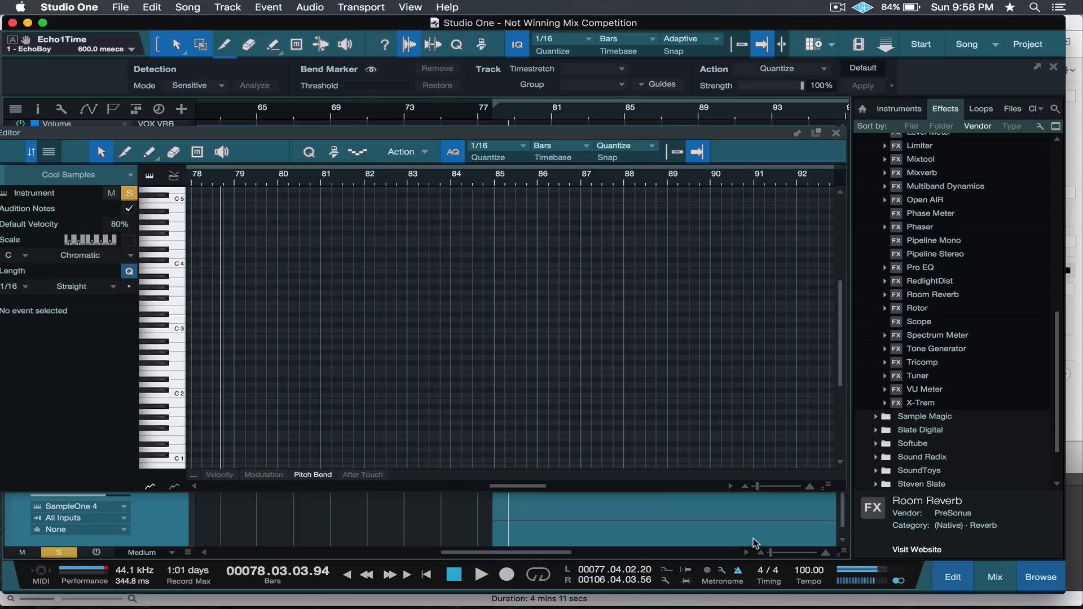
left_click(84, 7)
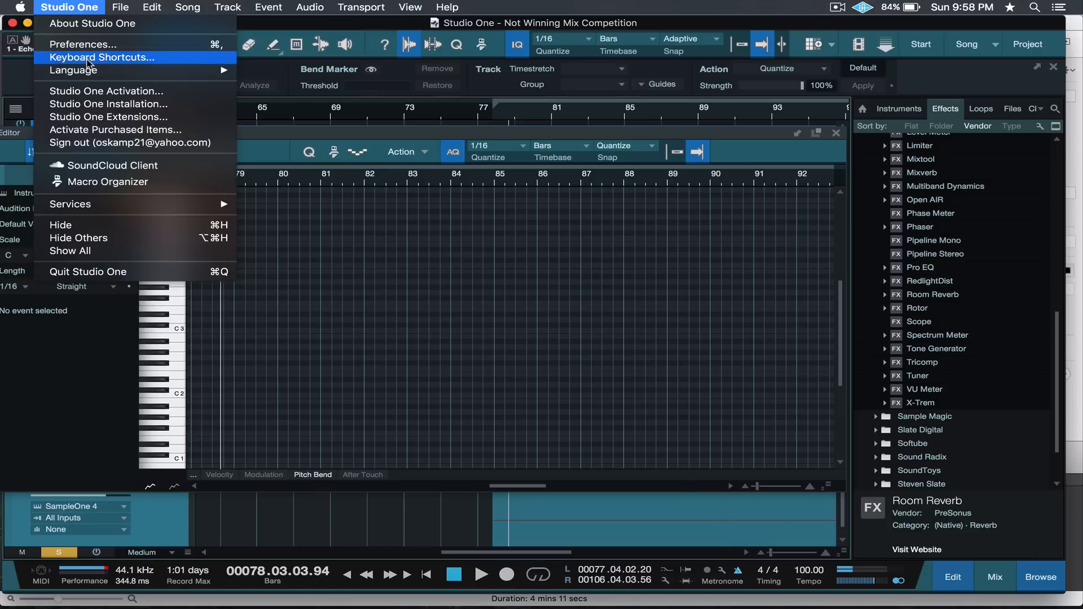
left_click(83, 44)
left_click(564, 247)
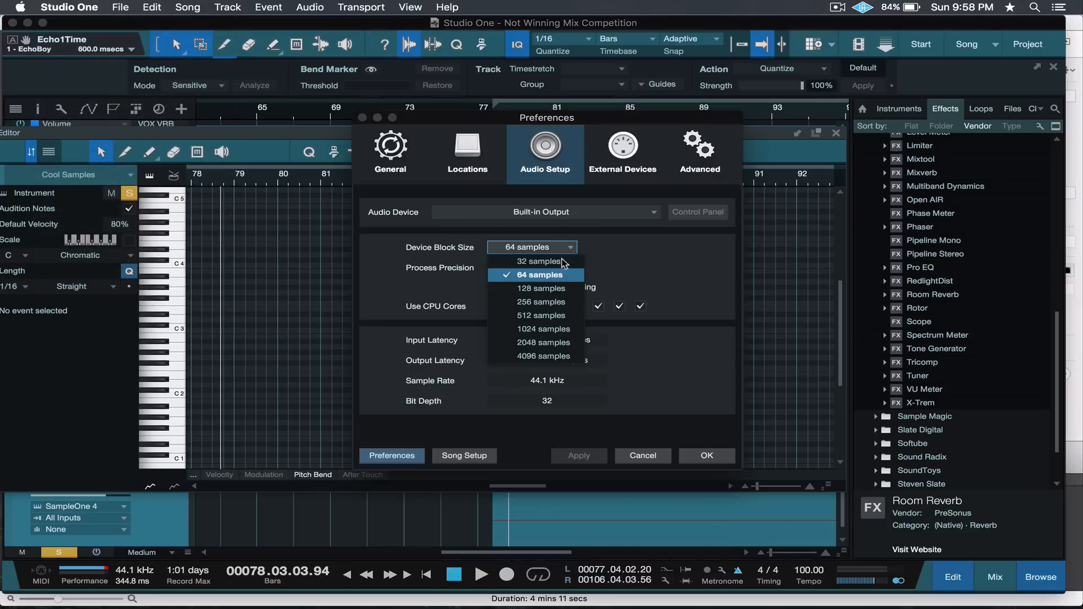
left_click(549, 288)
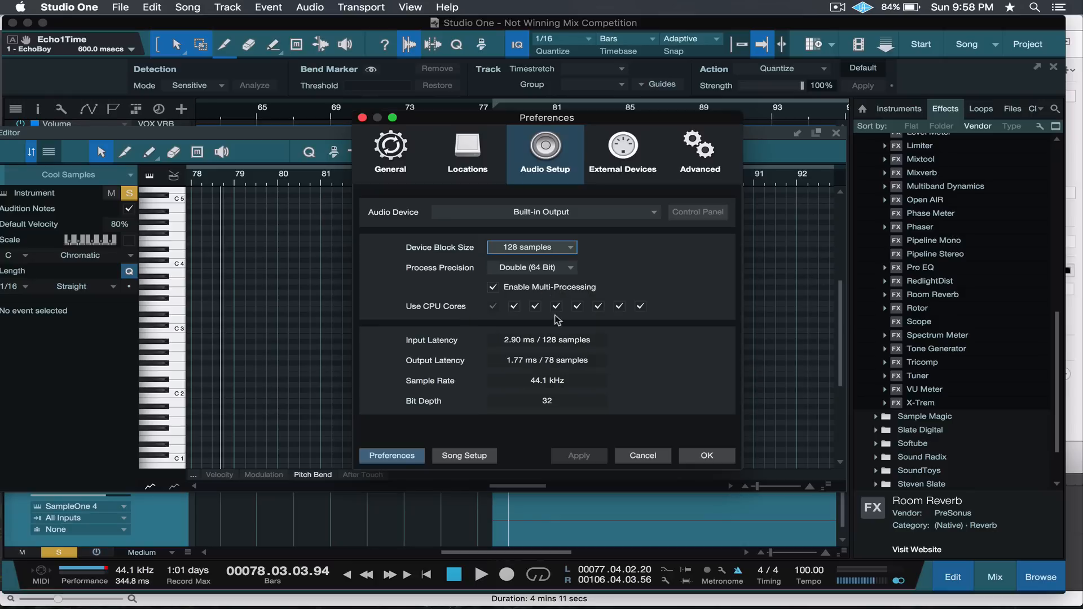
left_click(706, 456)
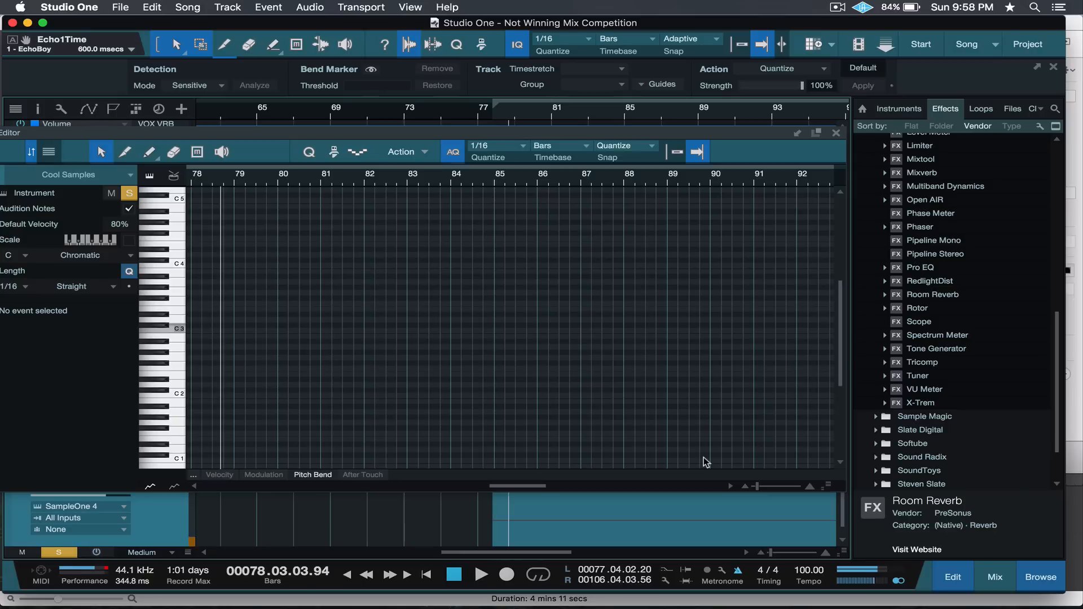
Set the audio device block size to 256 samples and apply the setting.
left_click(81, 6)
left_click(97, 46)
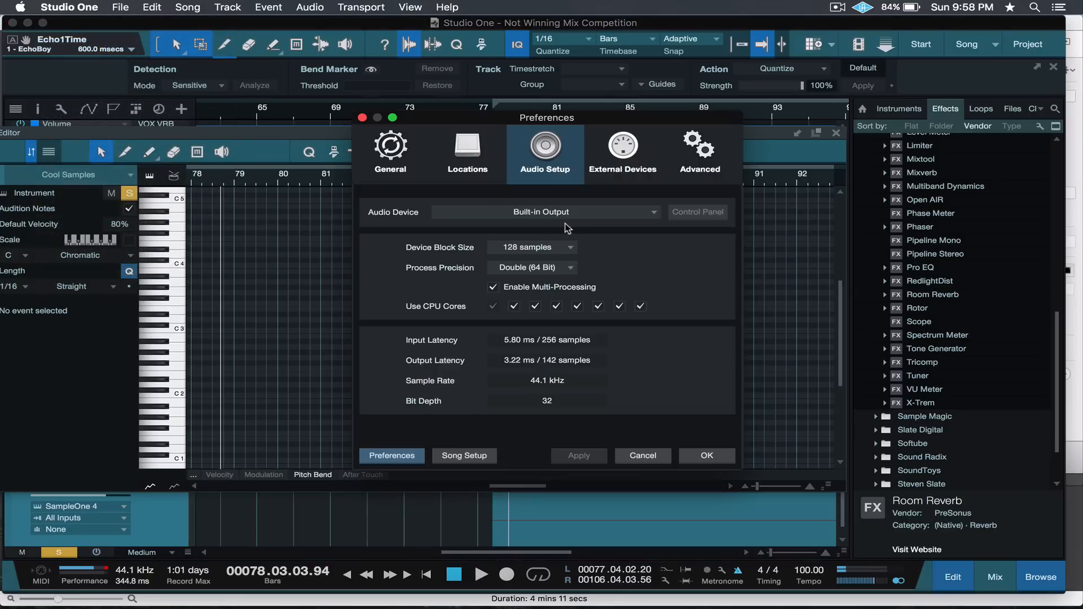
left_click(565, 248)
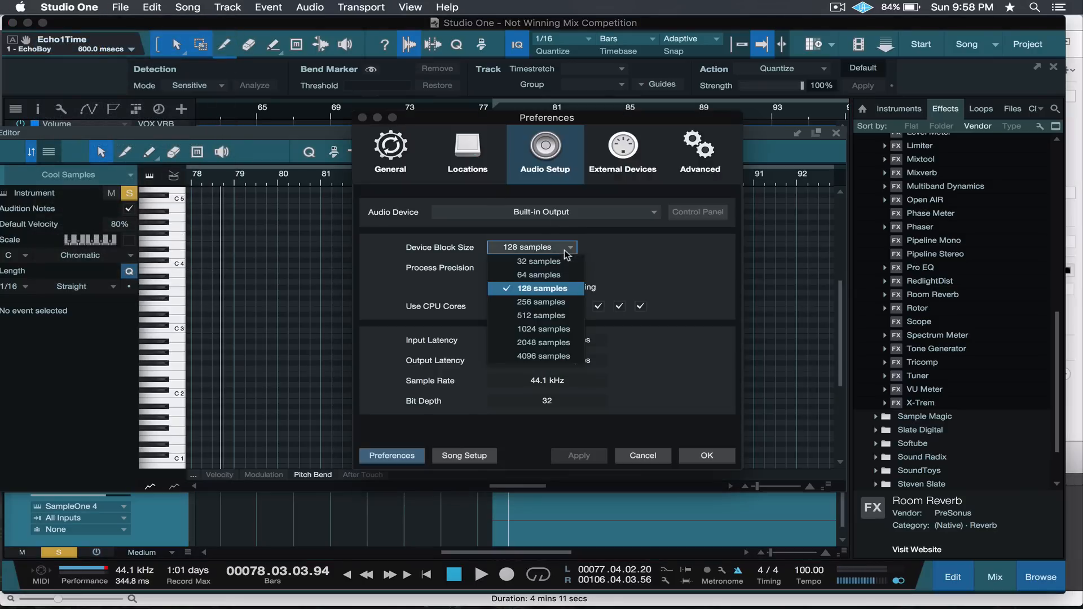
left_click(551, 303)
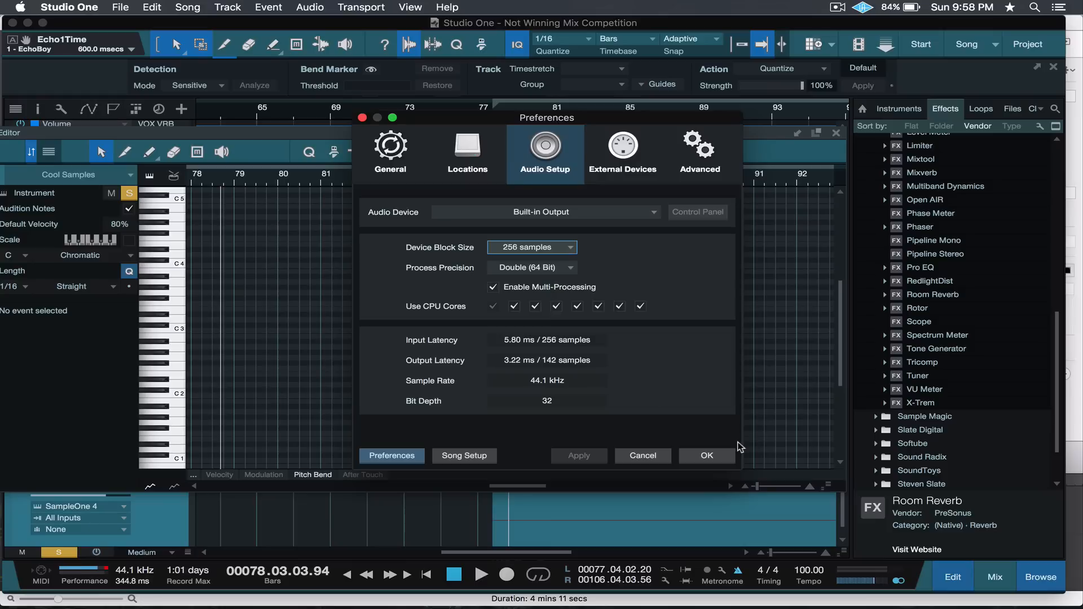
left_click(706, 458)
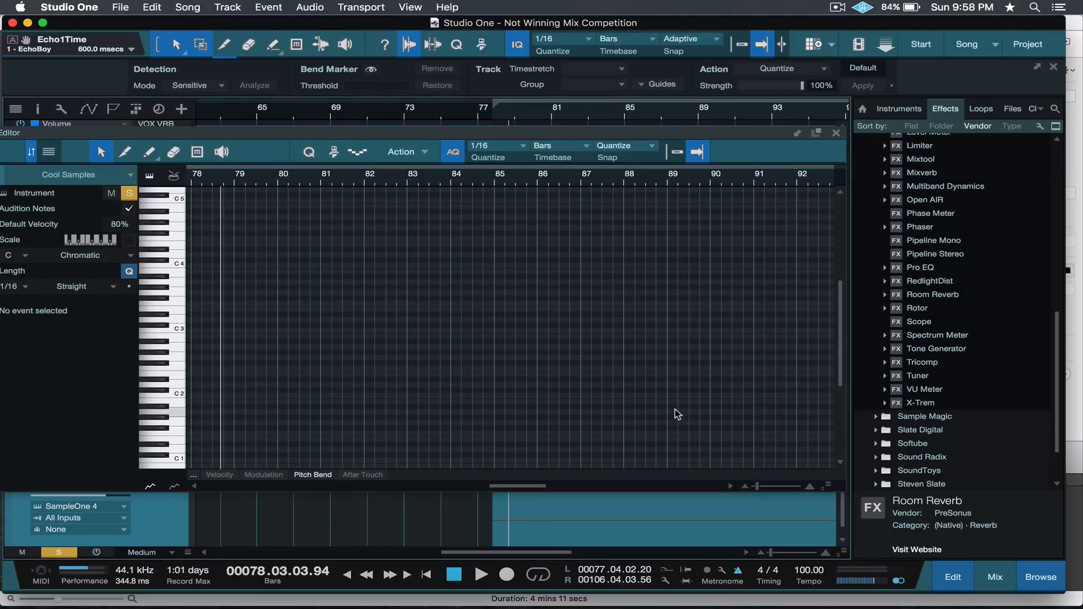
Record a melody with the vocal samples into the Cool Samples part from bar 78 to about bar 85.
key("KP_Multiply")
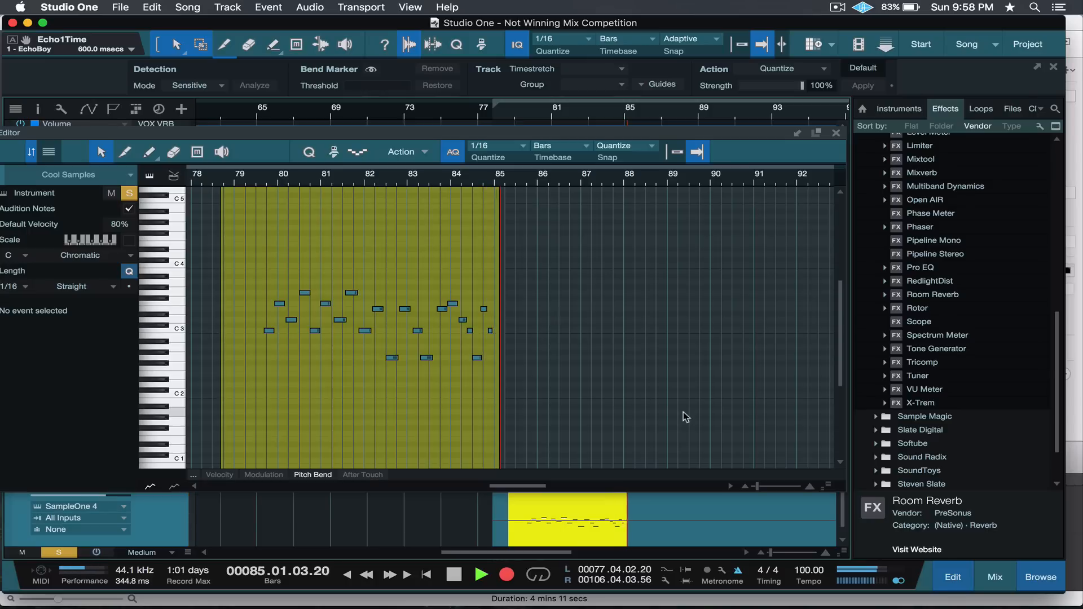
key("space")
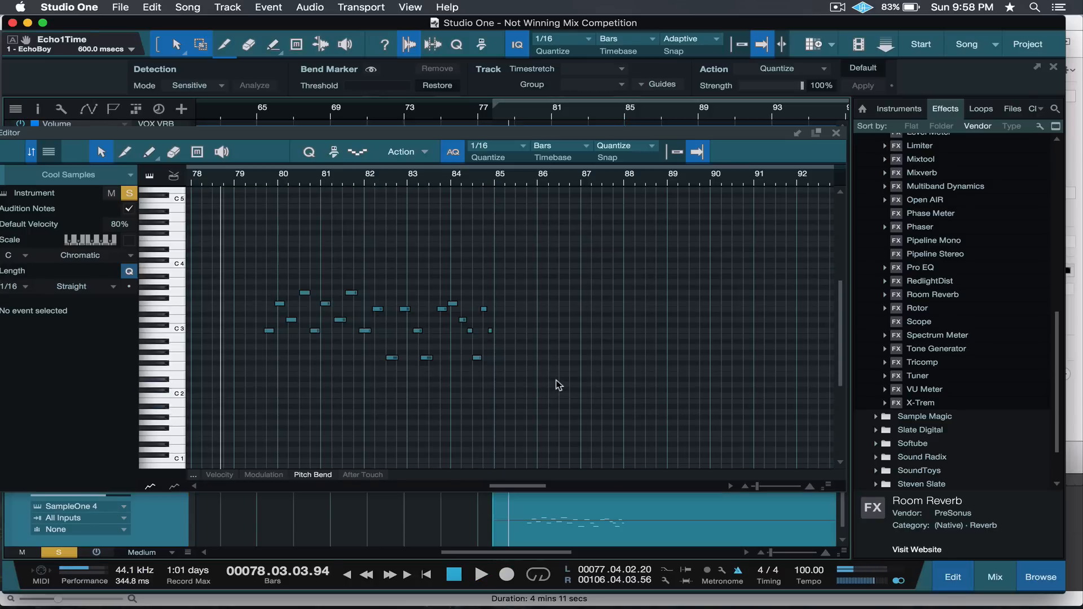
Select all recorded notes and shift them earlier so the first starts at 79.03.02.33, checking with a short playback.
left_click_drag(249, 242, 550, 382)
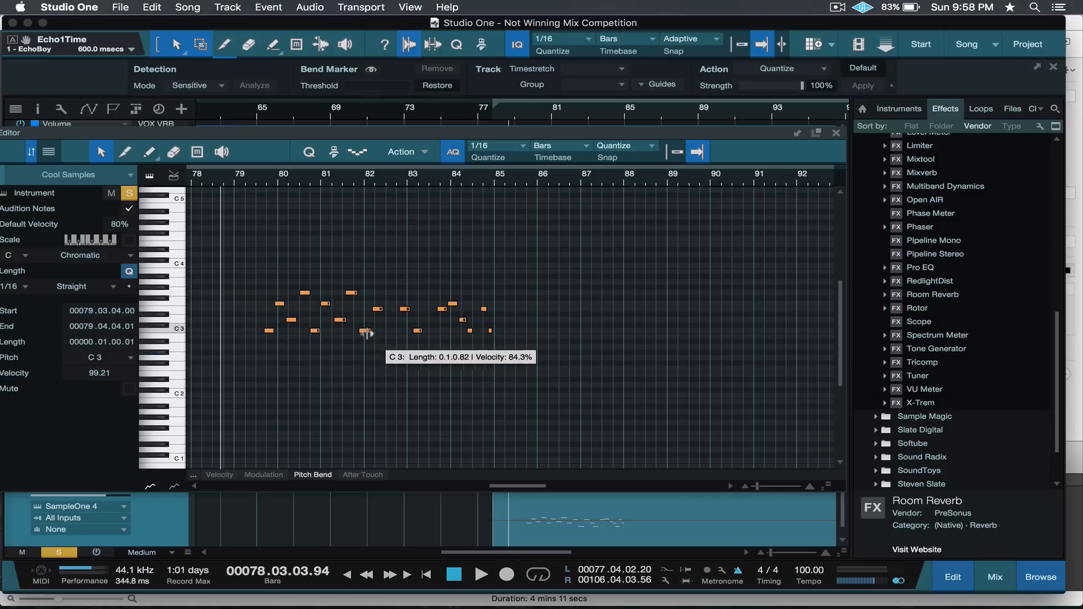
left_click_drag(364, 332, 361, 336)
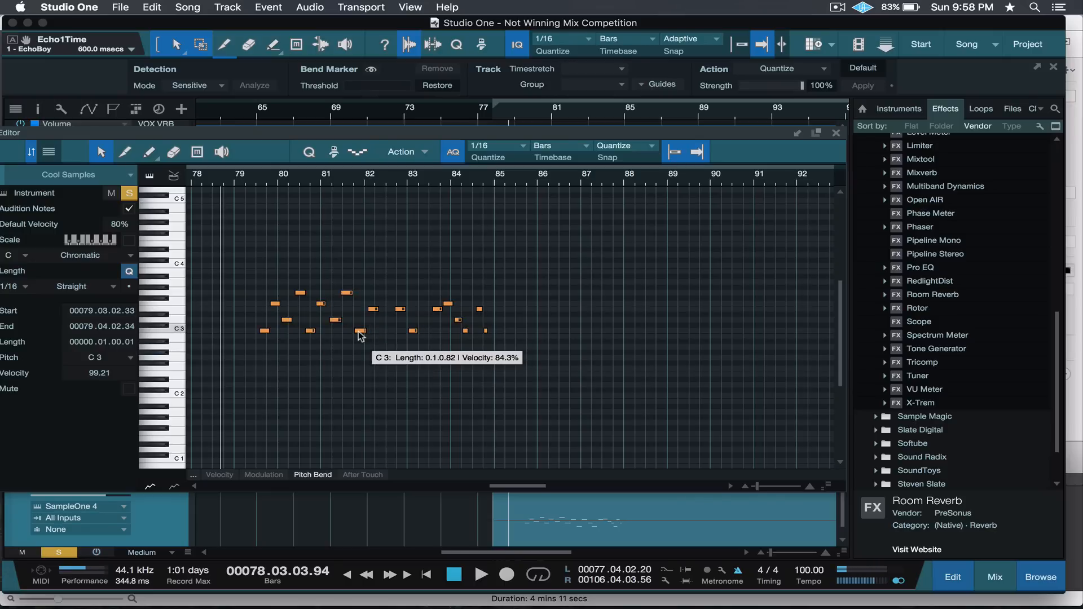
key("n")
key("n")
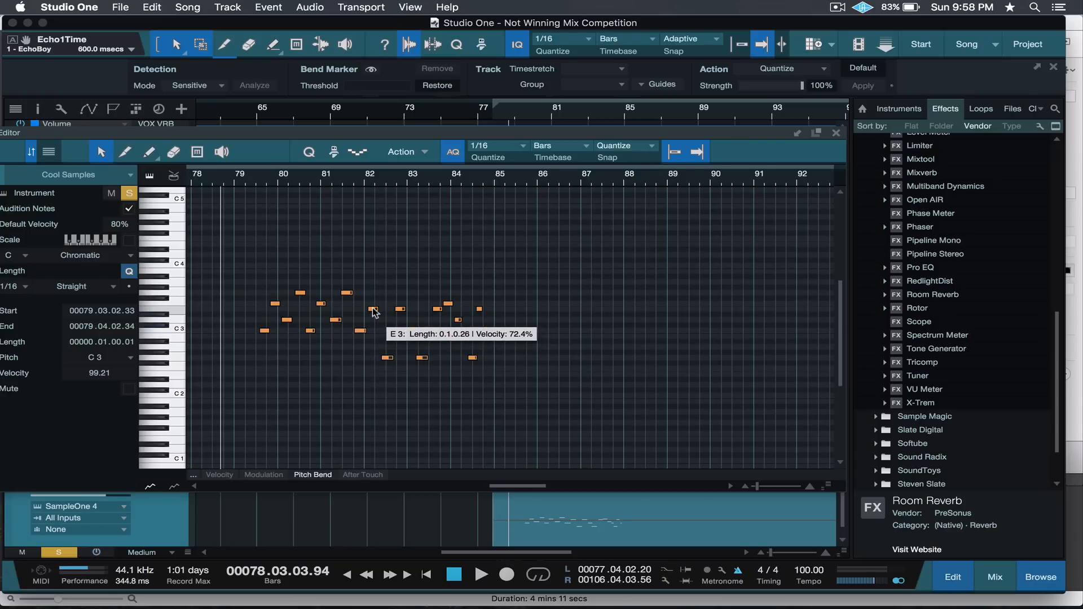
key("space")
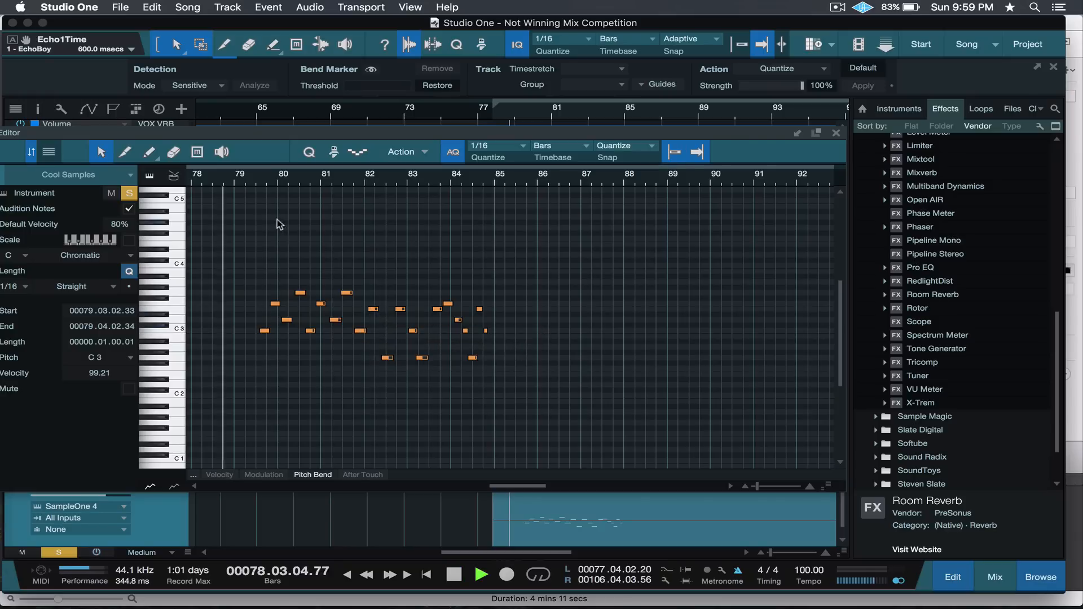
key("space")
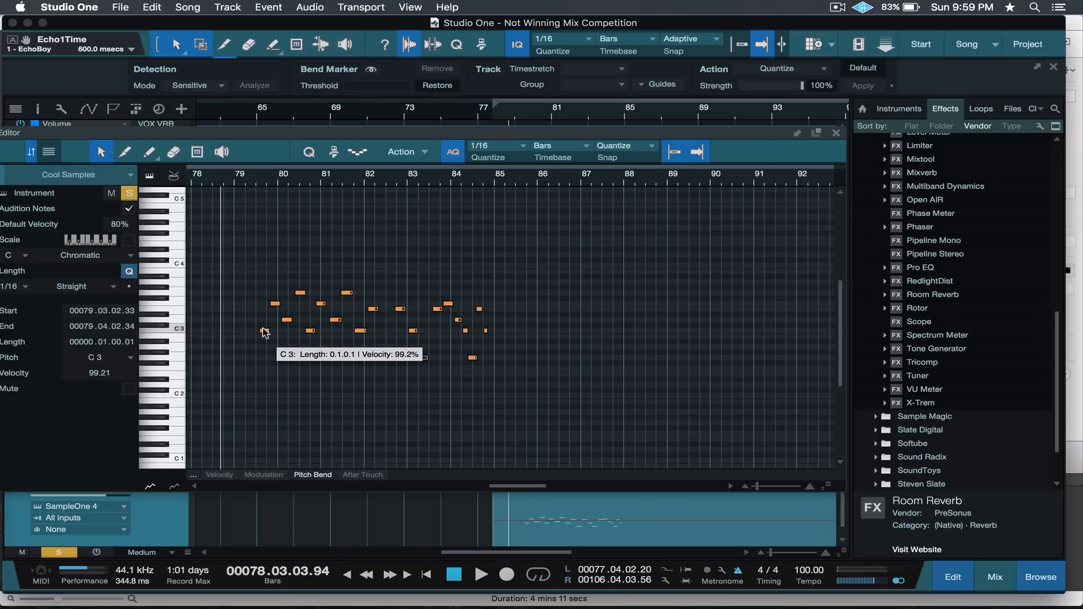
Shift all the notes earlier so the first C3 note starts at 79.03.01.00, and play the melody back.
key("e")
key("e")
left_click_drag(397, 337, 386, 337)
key("space")
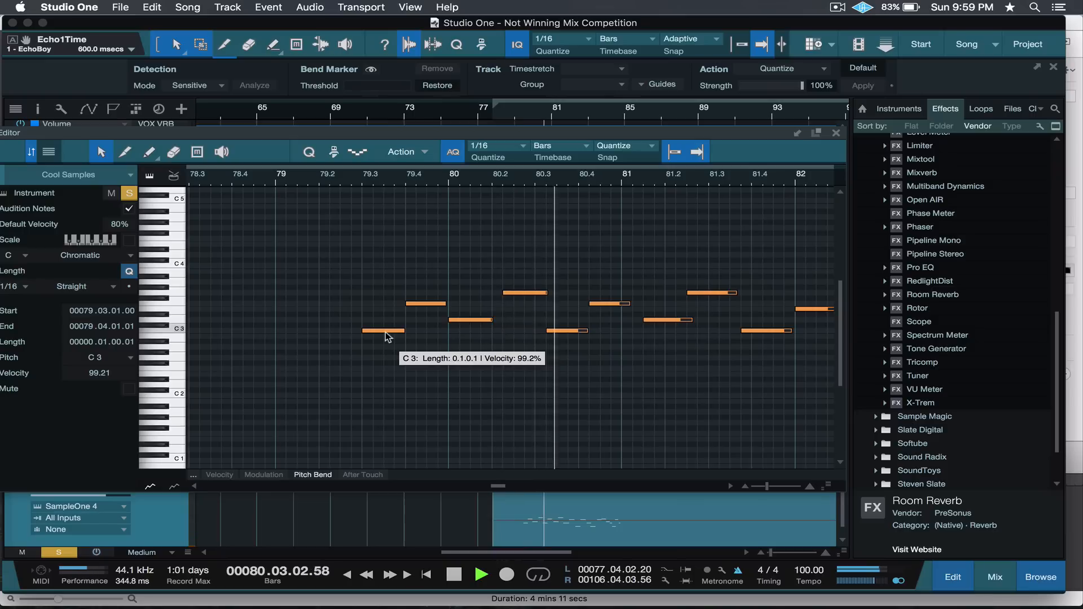
Move only the first G3 note to start at 80.02.01.00, and close the note editor after auditioning the melody.
left_click(510, 275)
left_click_drag(515, 294, 511, 296)
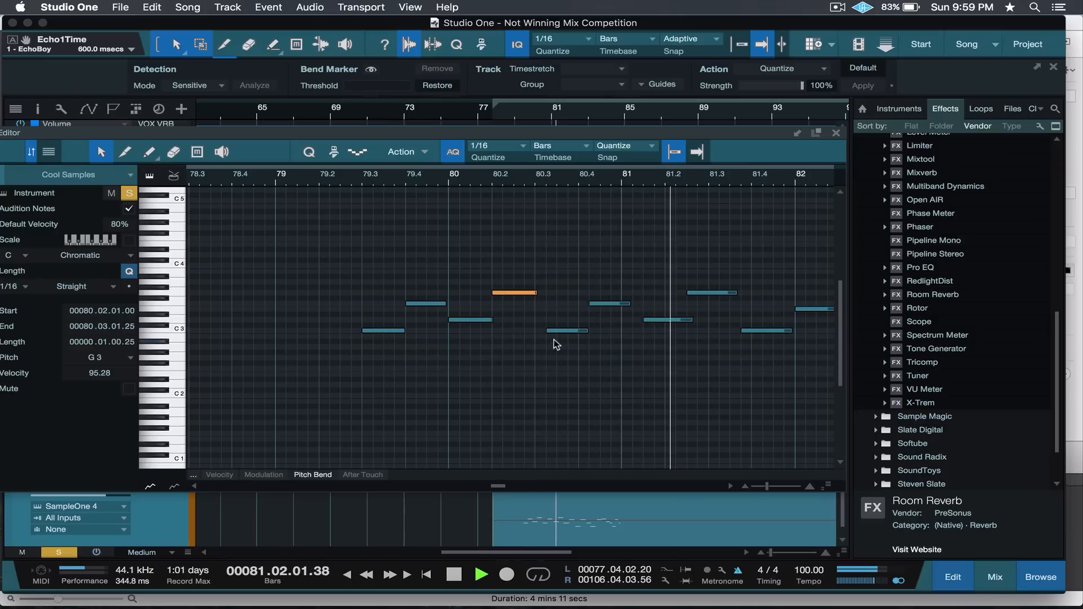
key("space")
key("space")
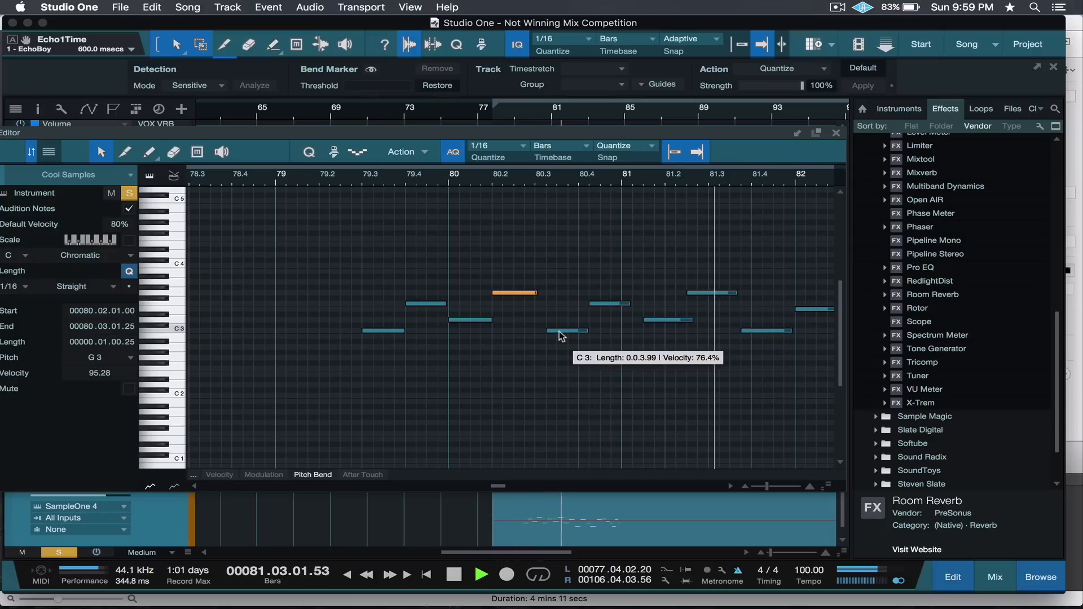
key("space")
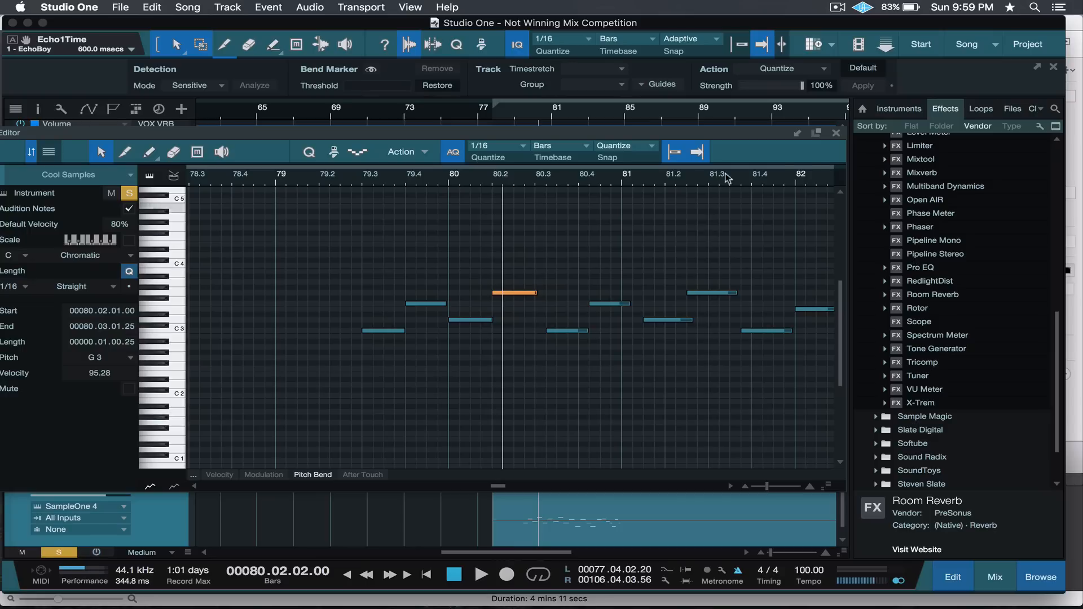
left_click(837, 133)
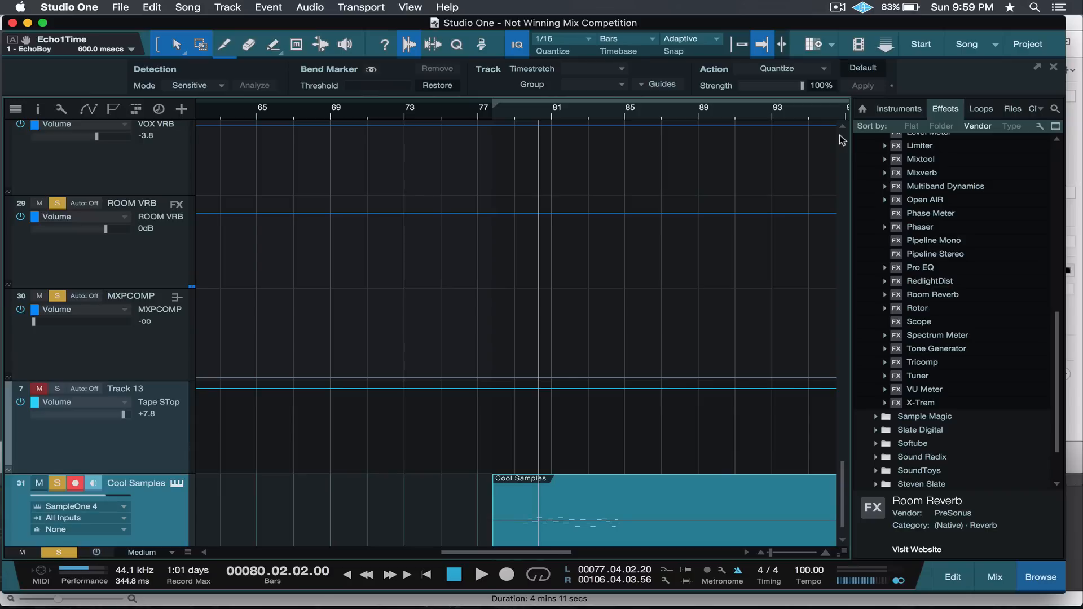